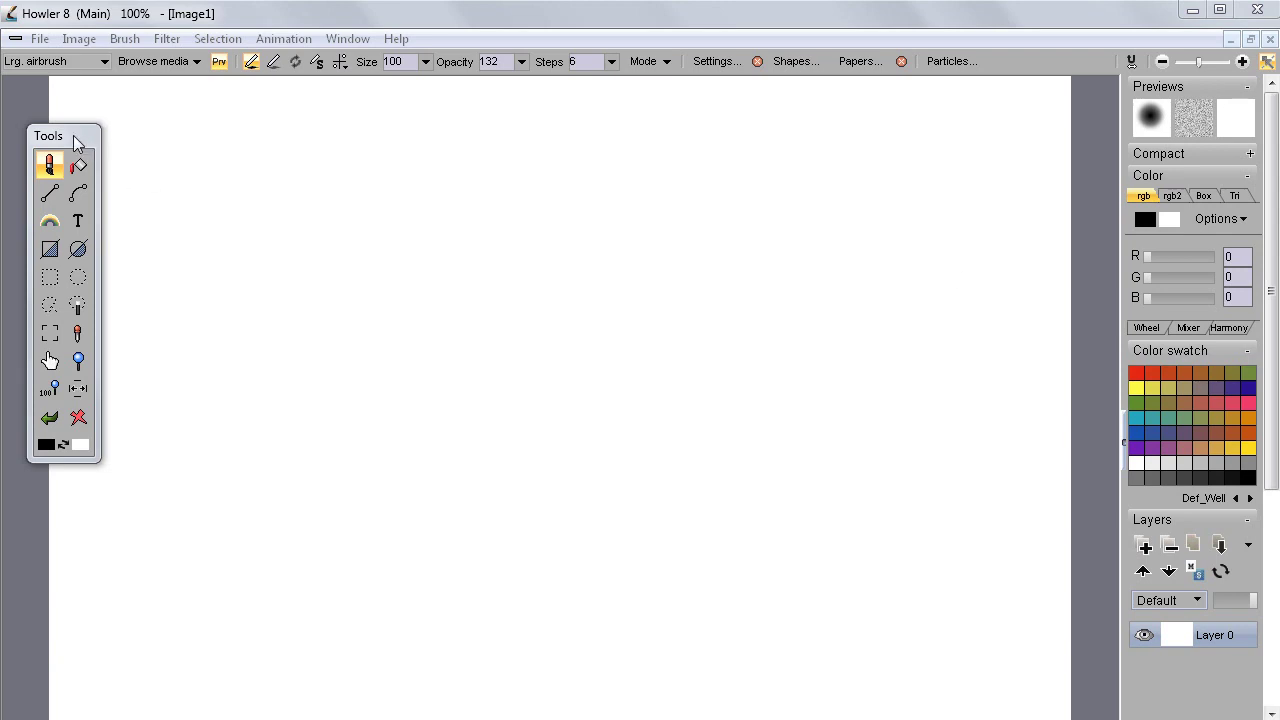
- Look through the image fill options and close them without applying anything
left_click(90, 39)
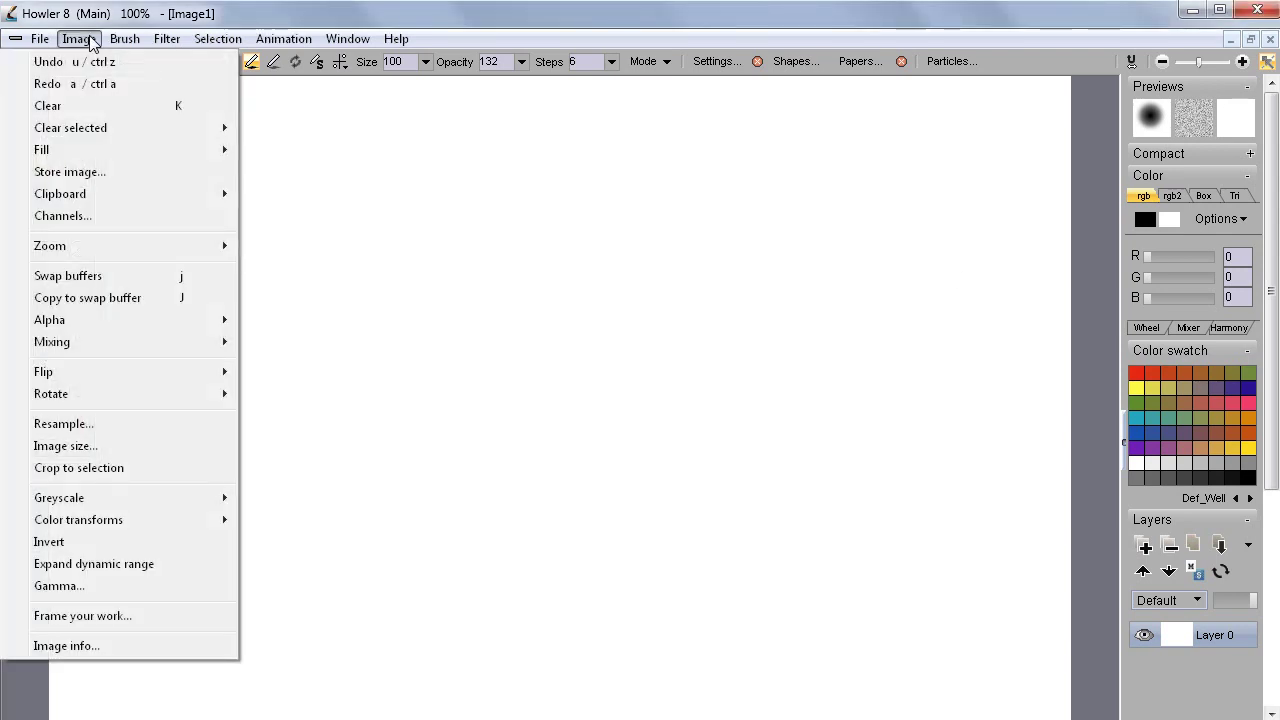
mouse_move(92, 150)
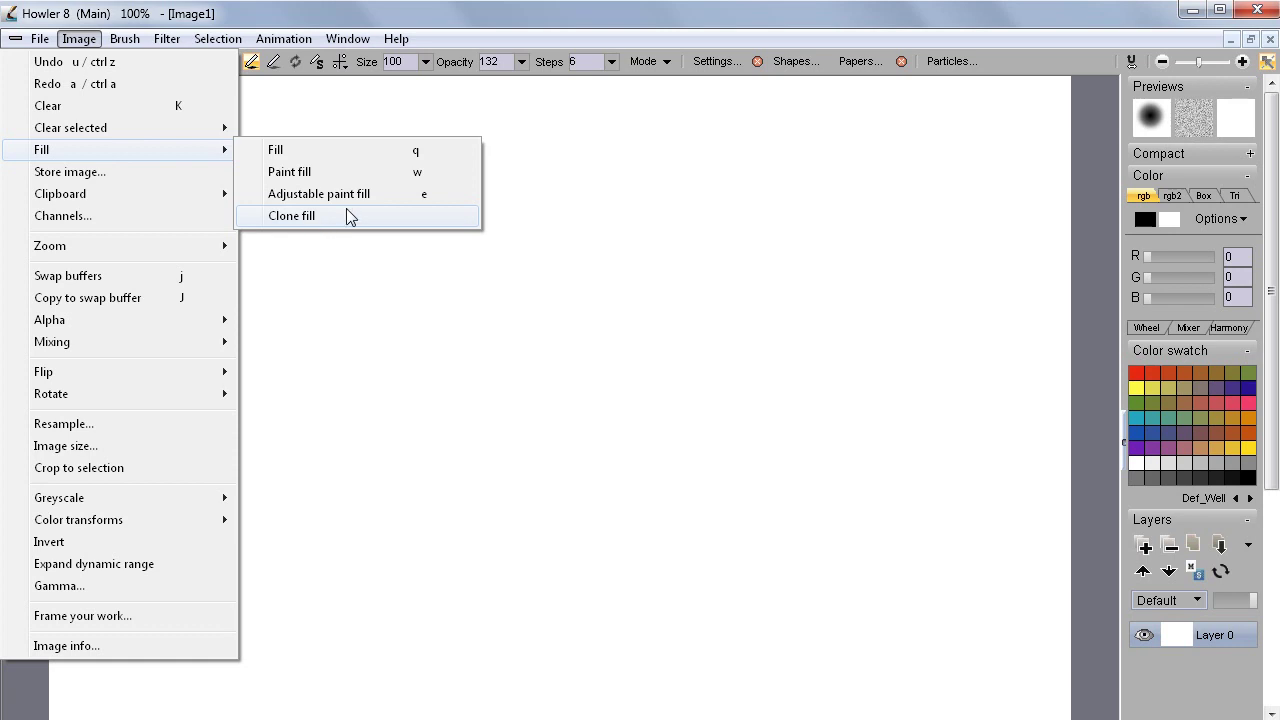
left_click(408, 14)
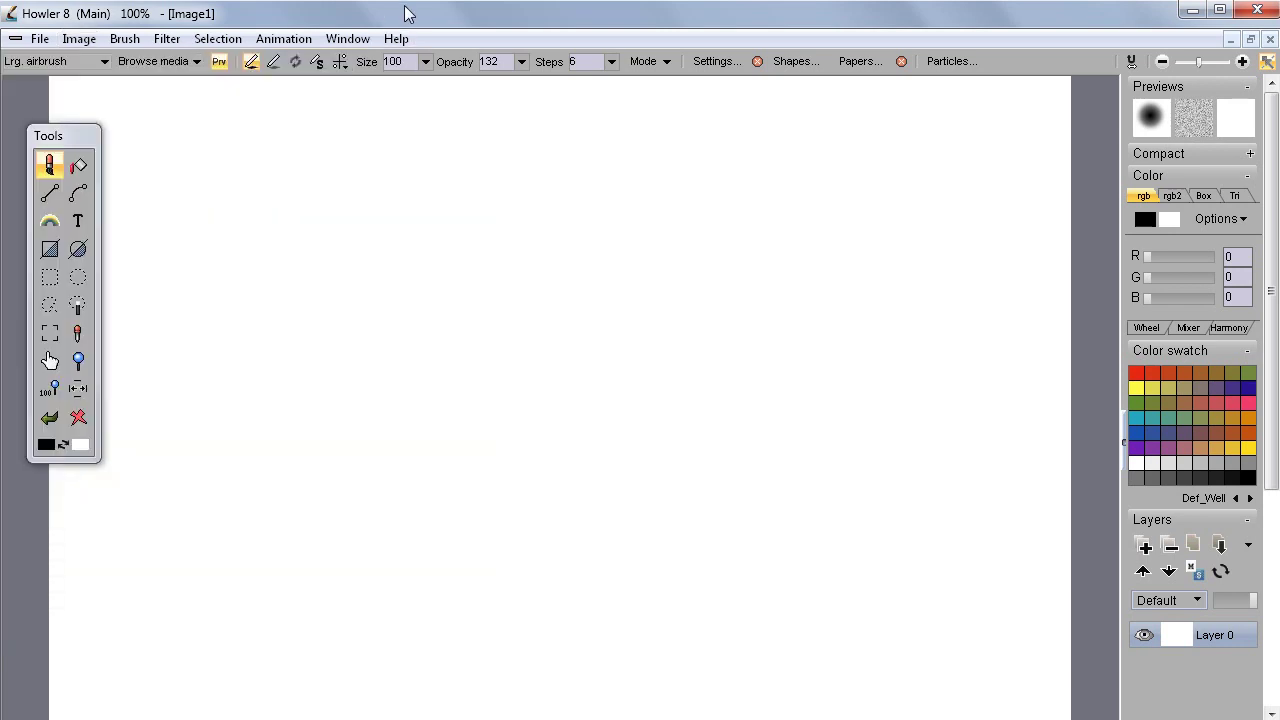
- Open P1140059.JPG from the 114_PANA favourite folder, replacing the blank image
left_click(40, 38)
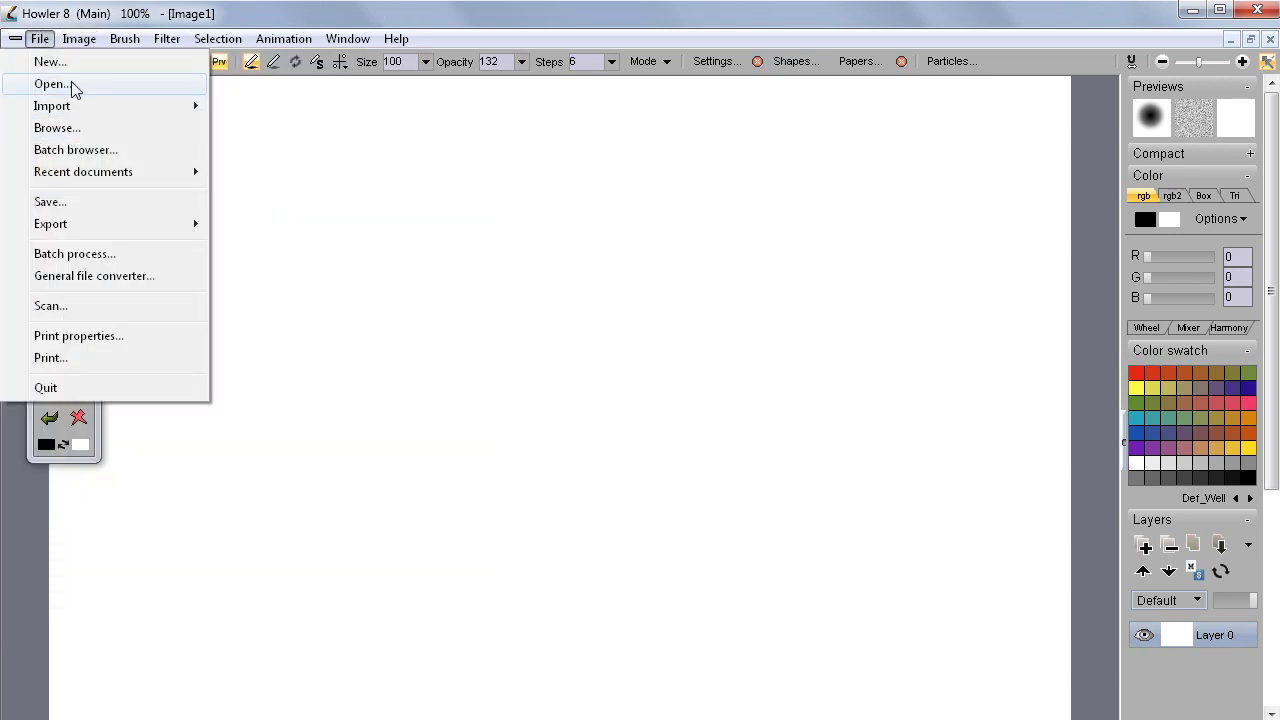
left_click(93, 156)
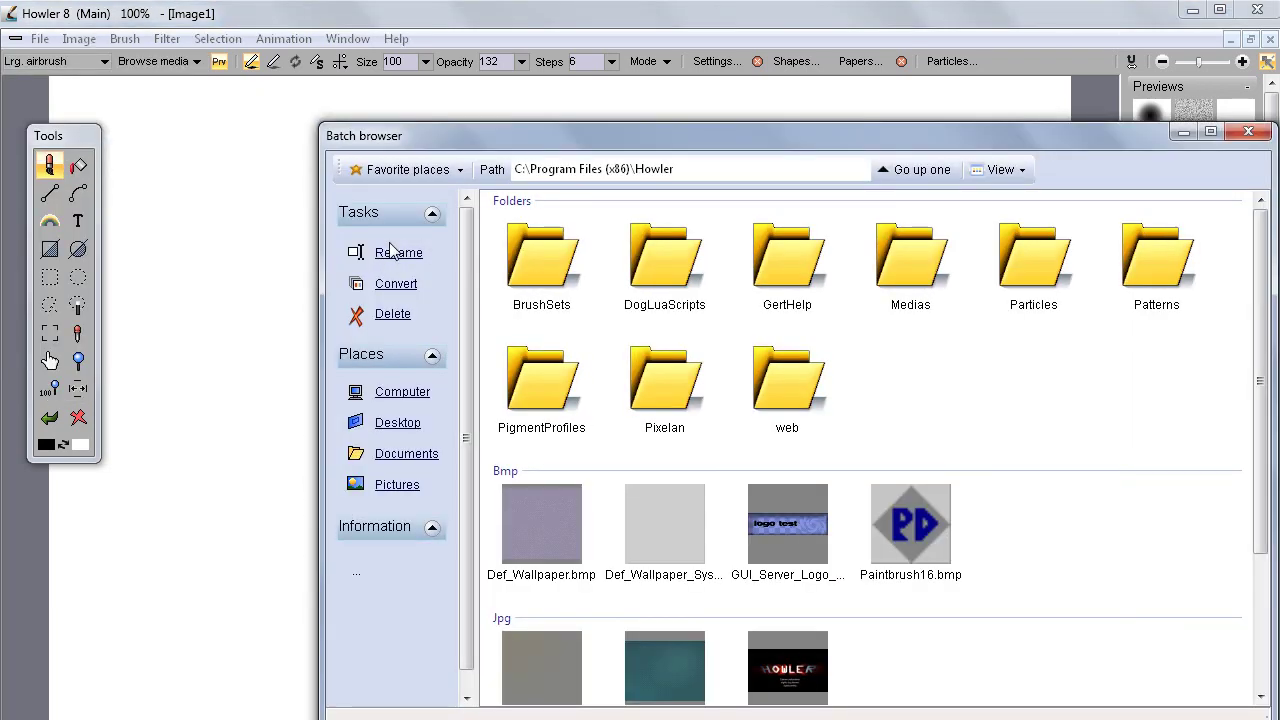
left_click(400, 169)
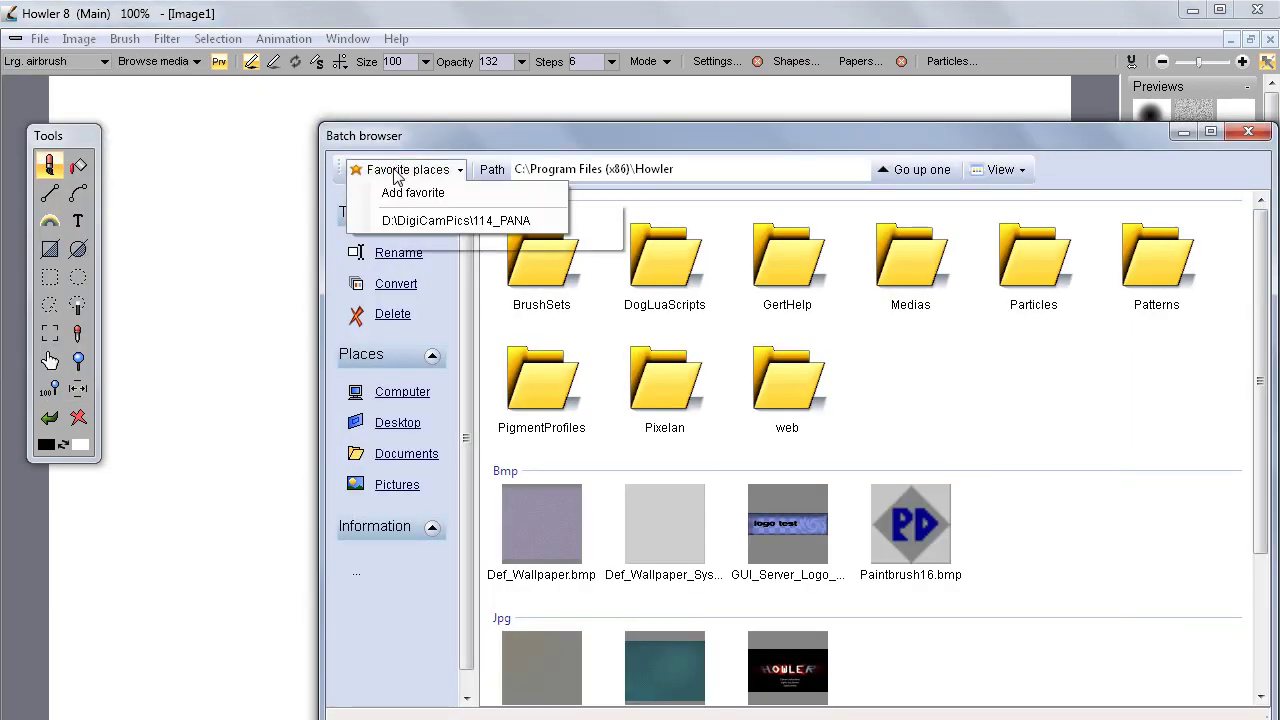
left_click(416, 224)
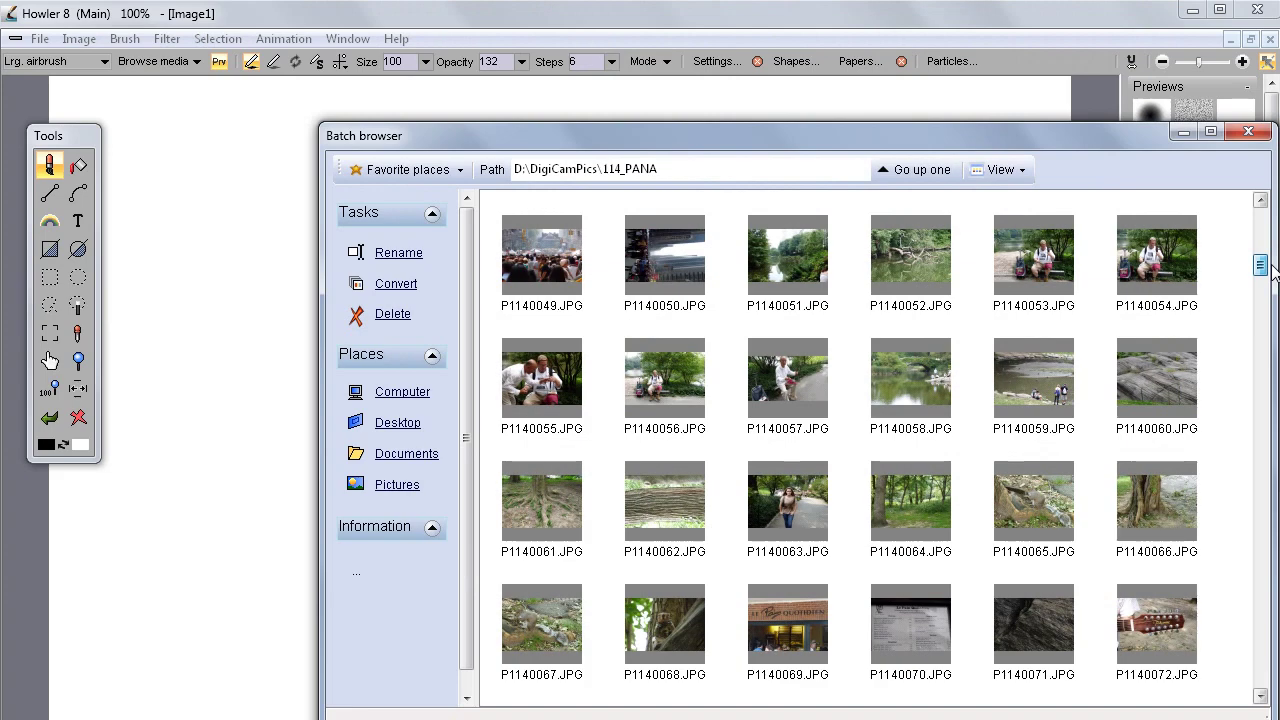
left_click(1040, 364)
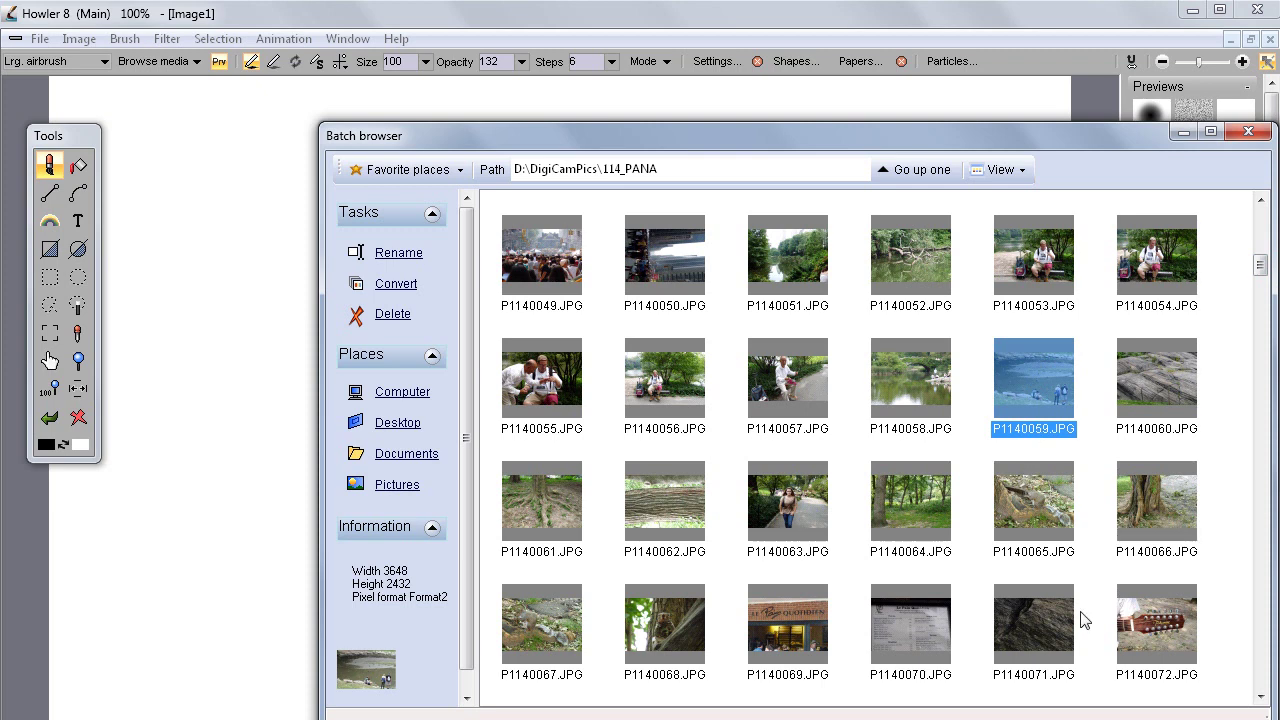
double_click(1057, 370)
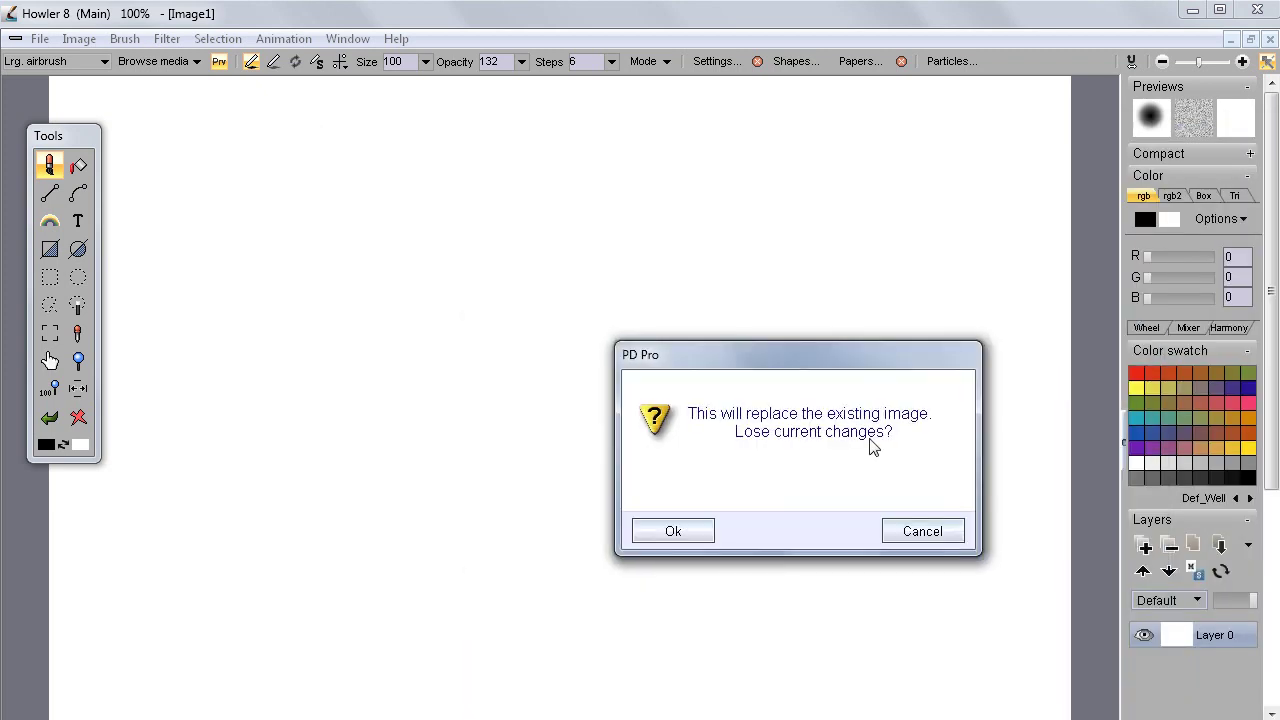
left_click(673, 531)
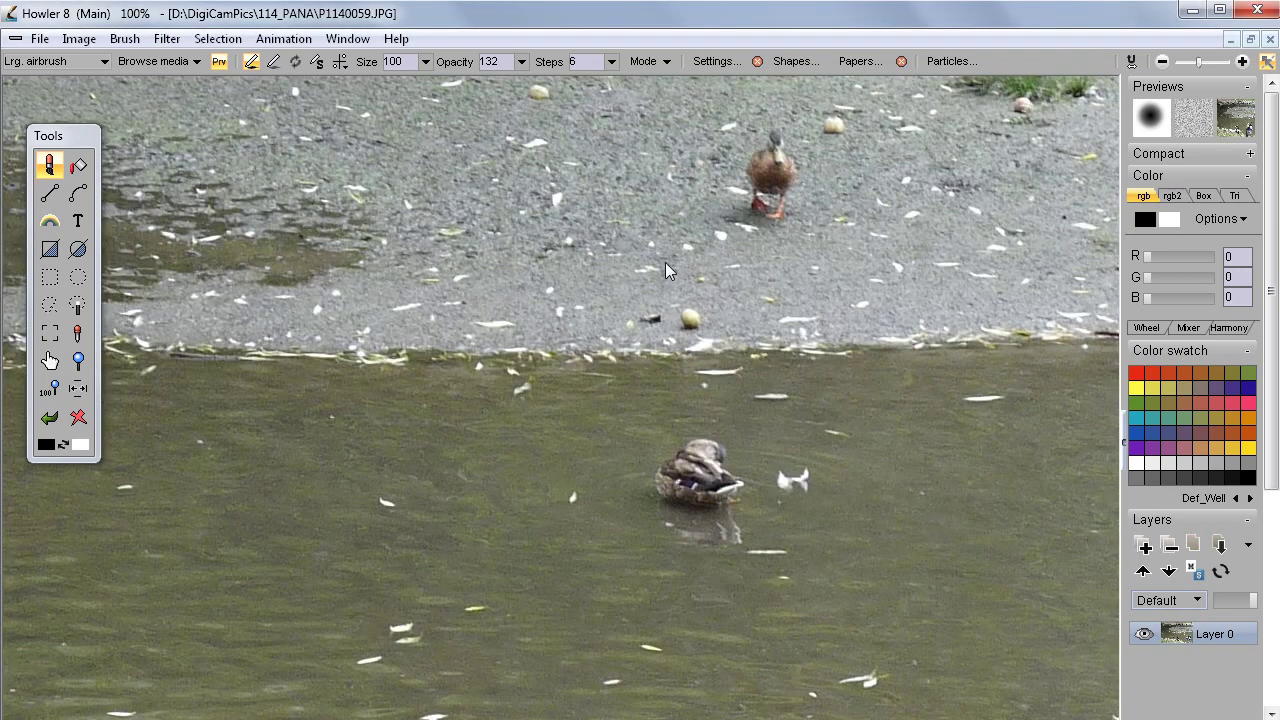
- Draw a rectangular selection from the photo's top-left corner down to the people's knees
scroll(659, 263, "down", 3)
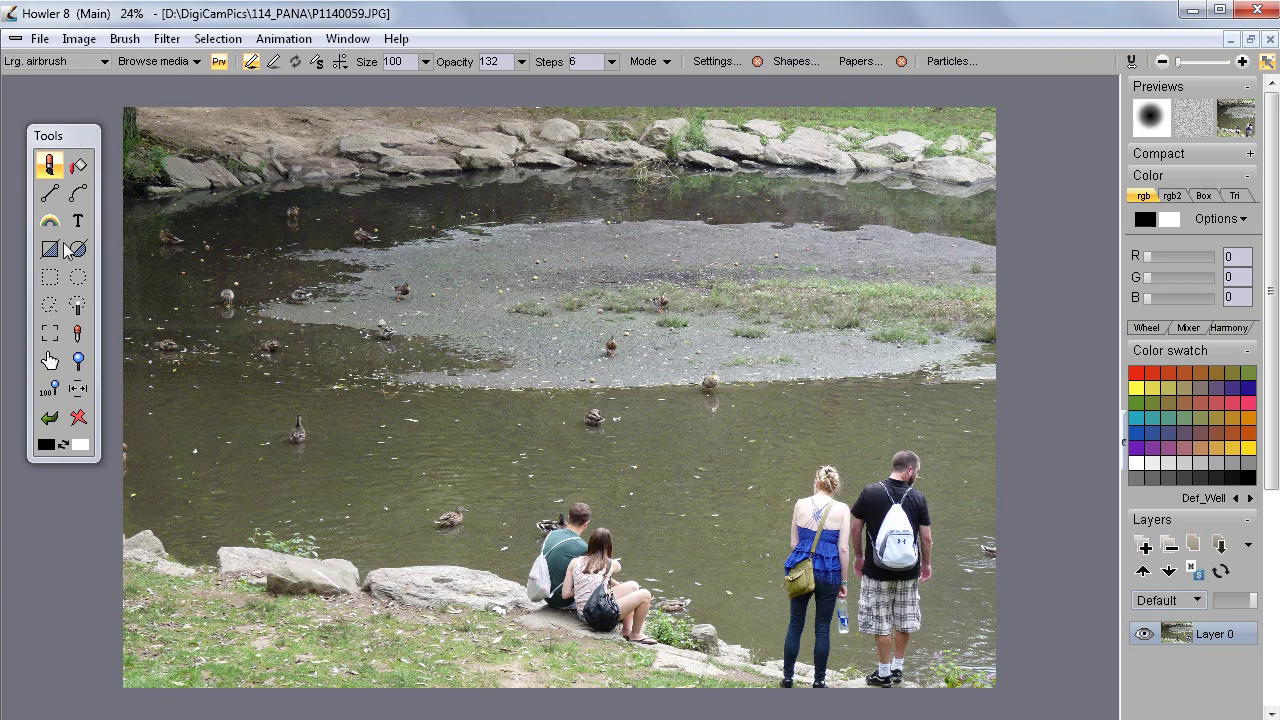
left_click(50, 278)
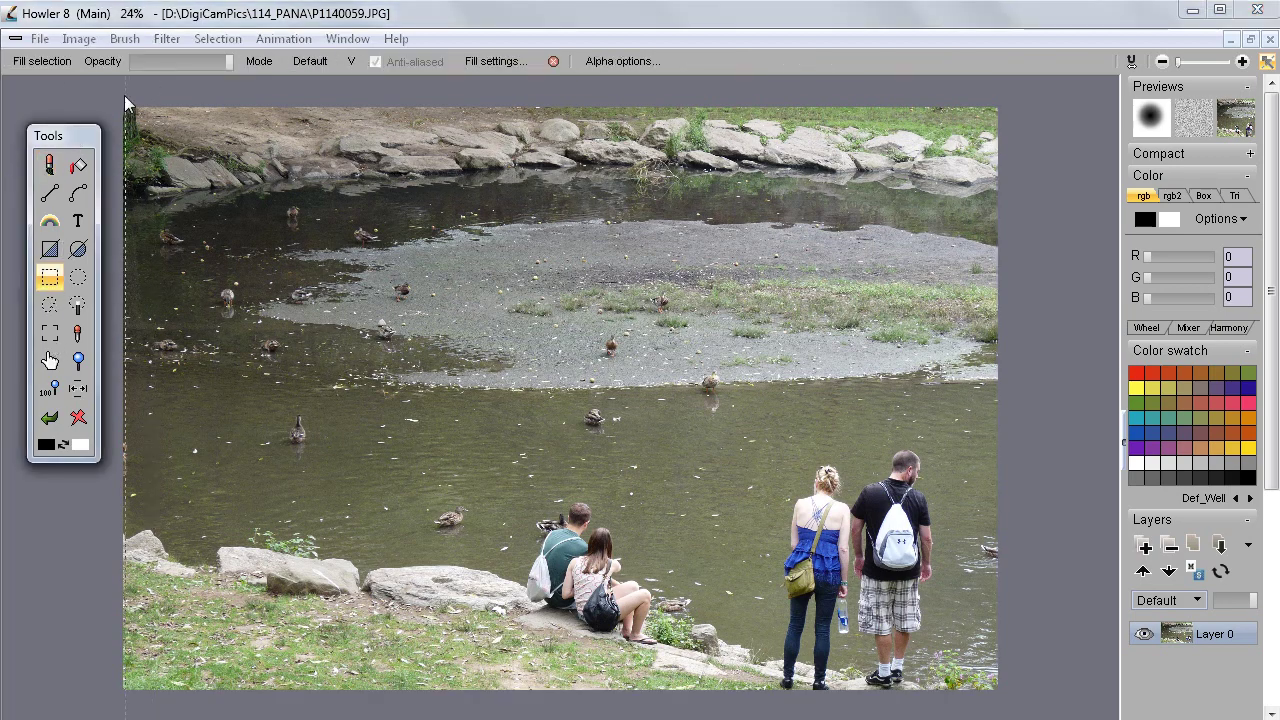
left_click_drag(115, 97, 277, 260)
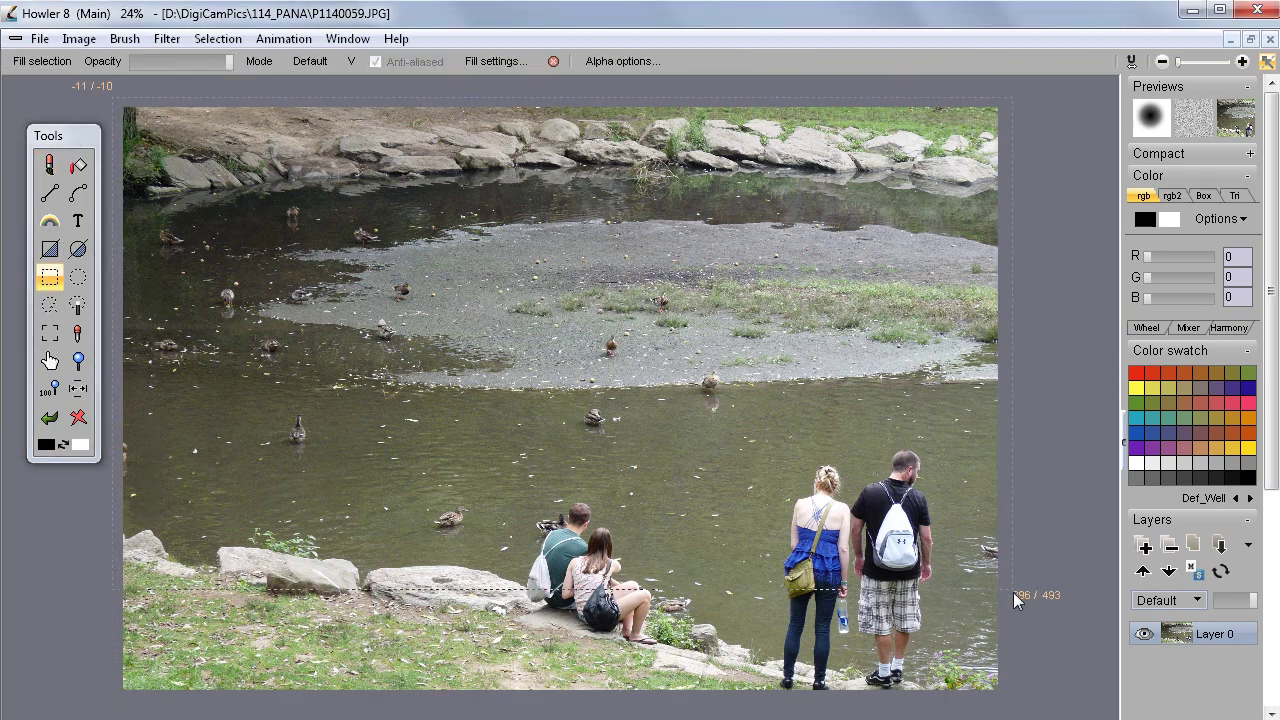
left_click_drag(995, 447, 989, 567)
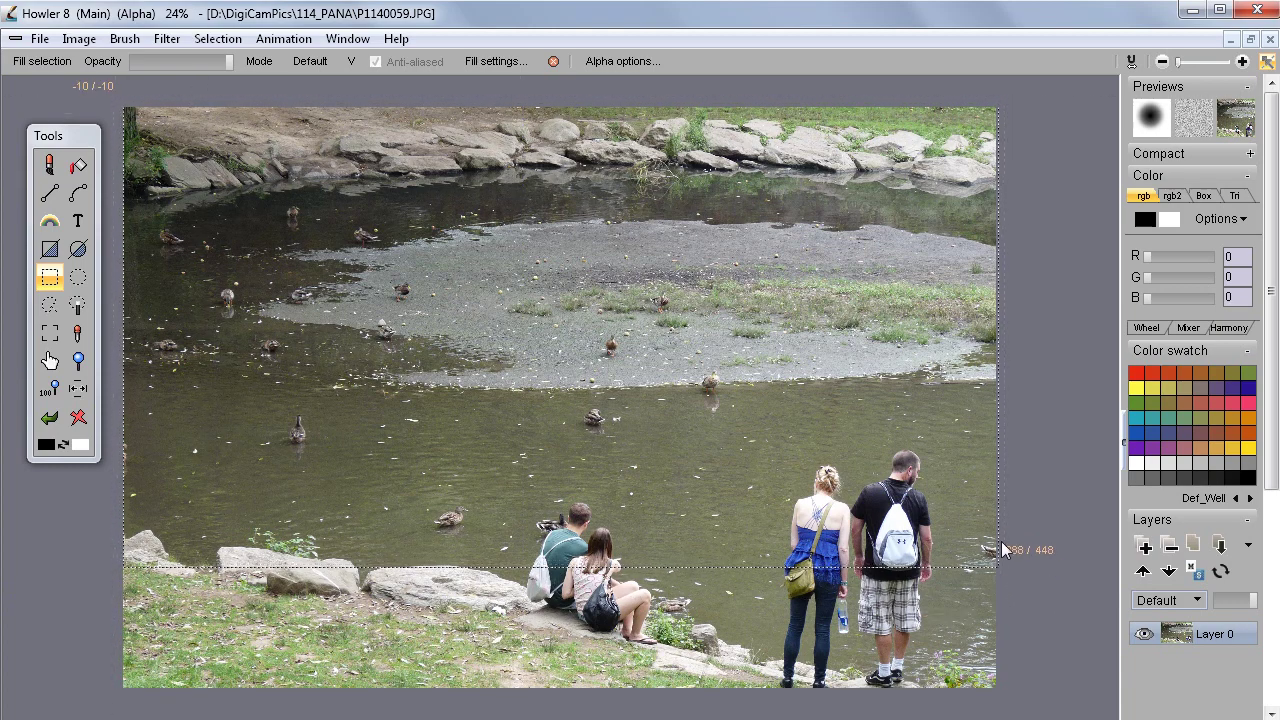
left_click_drag(992, 568, 992, 568)
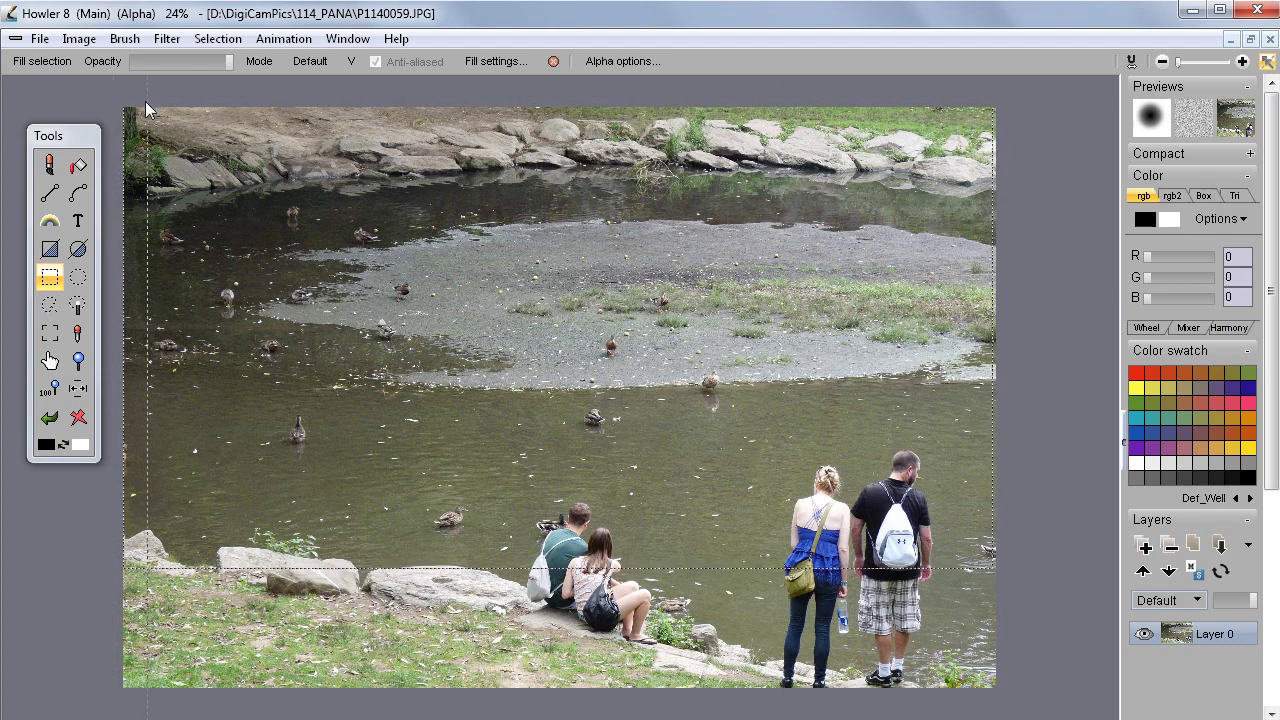
left_click_drag(114, 99, 280, 454)
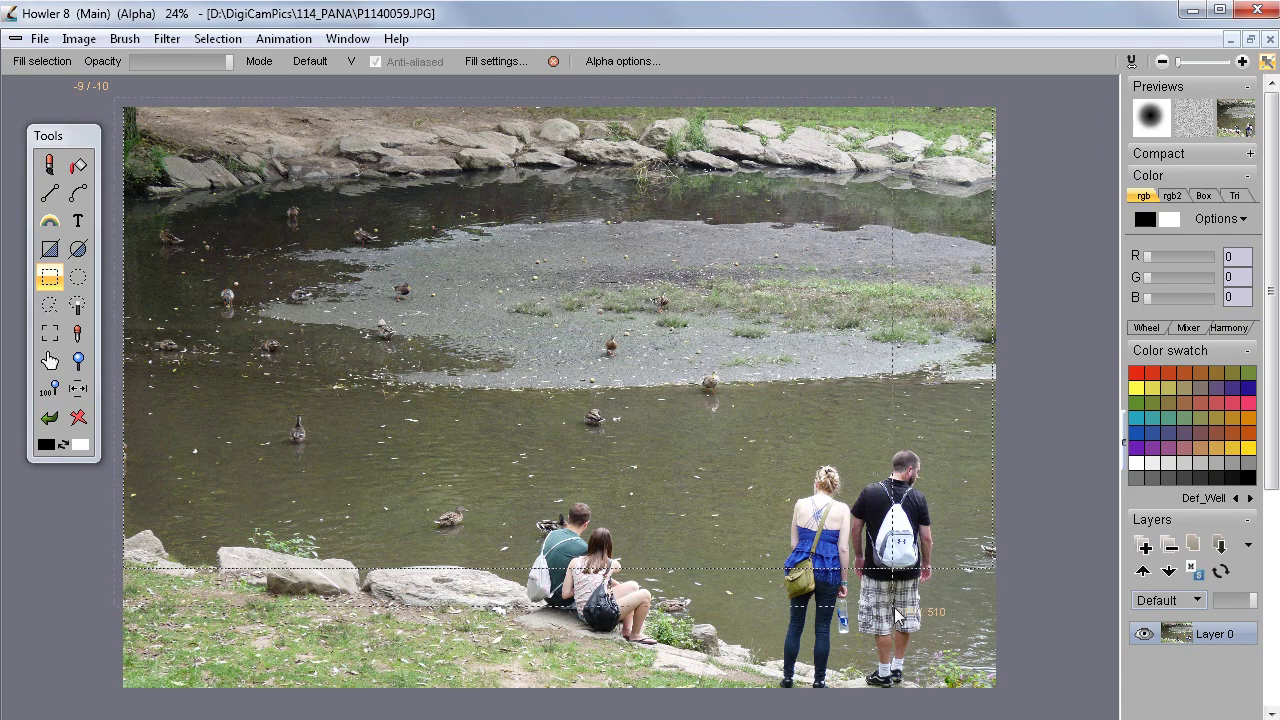
left_click_drag(1008, 600, 1008, 593)
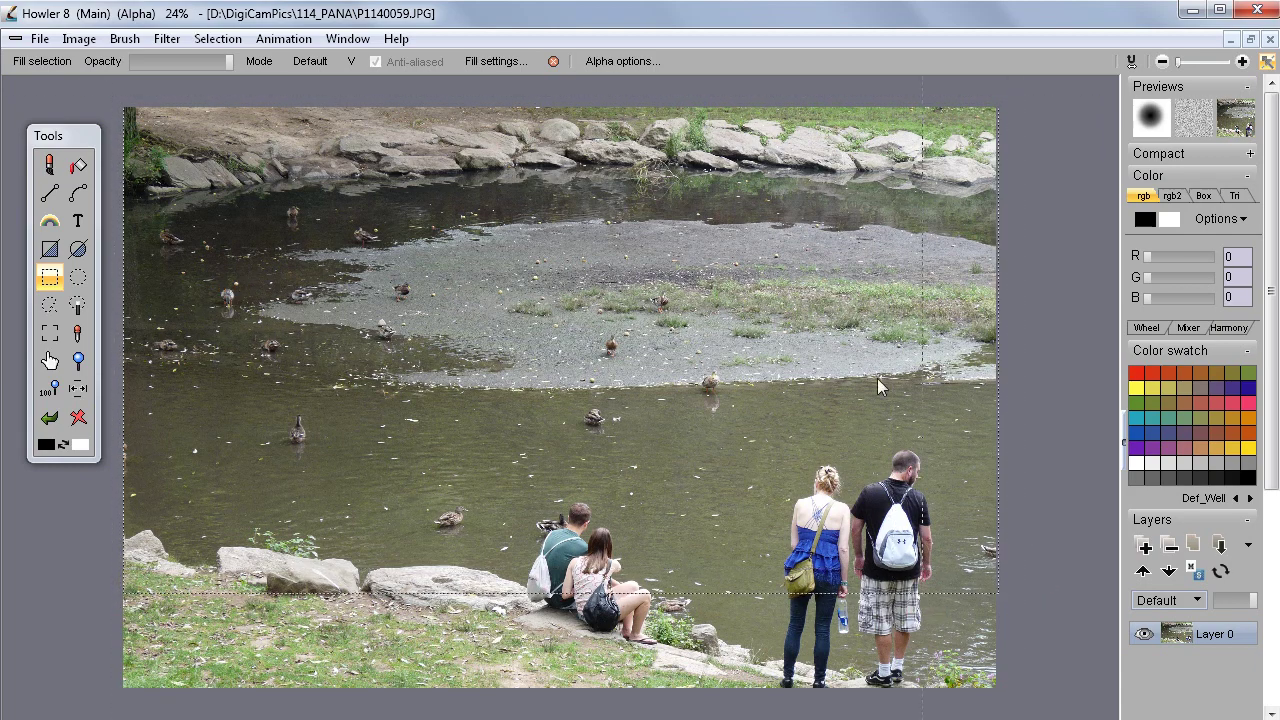
left_click(72, 39)
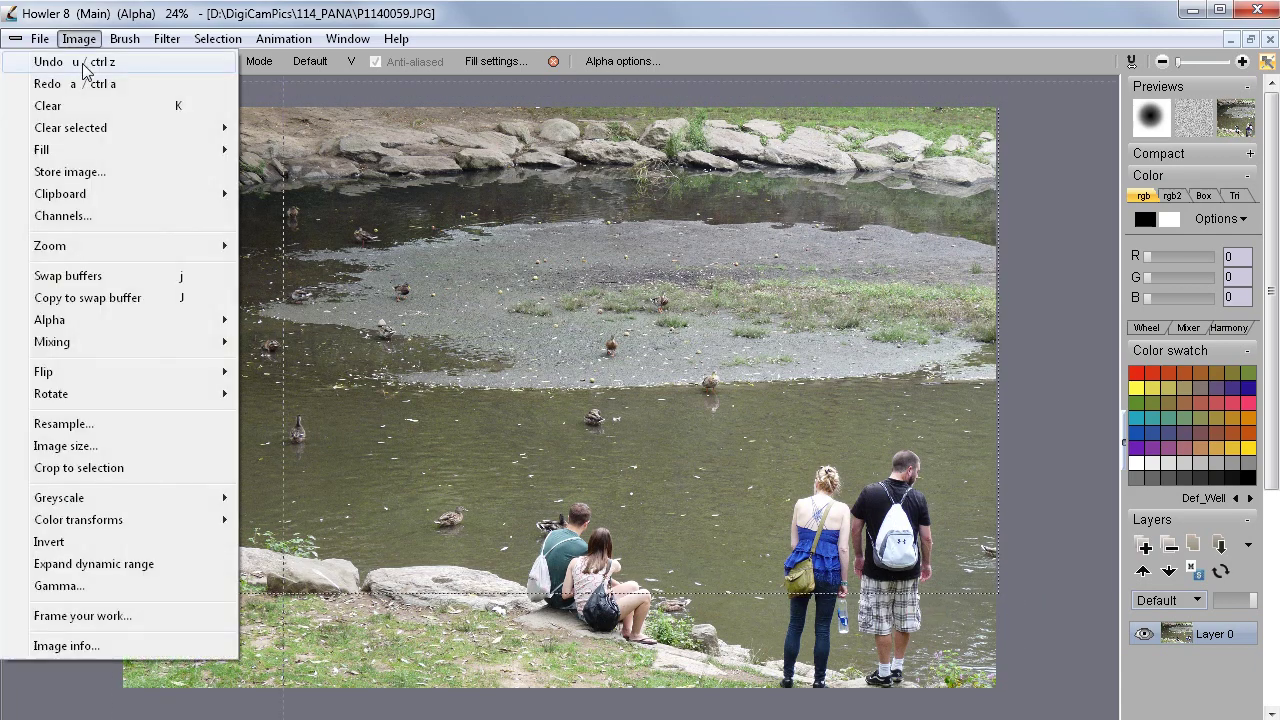
- Crop the photo to the selected rectangle and store a copy of the result
left_click(92, 470)
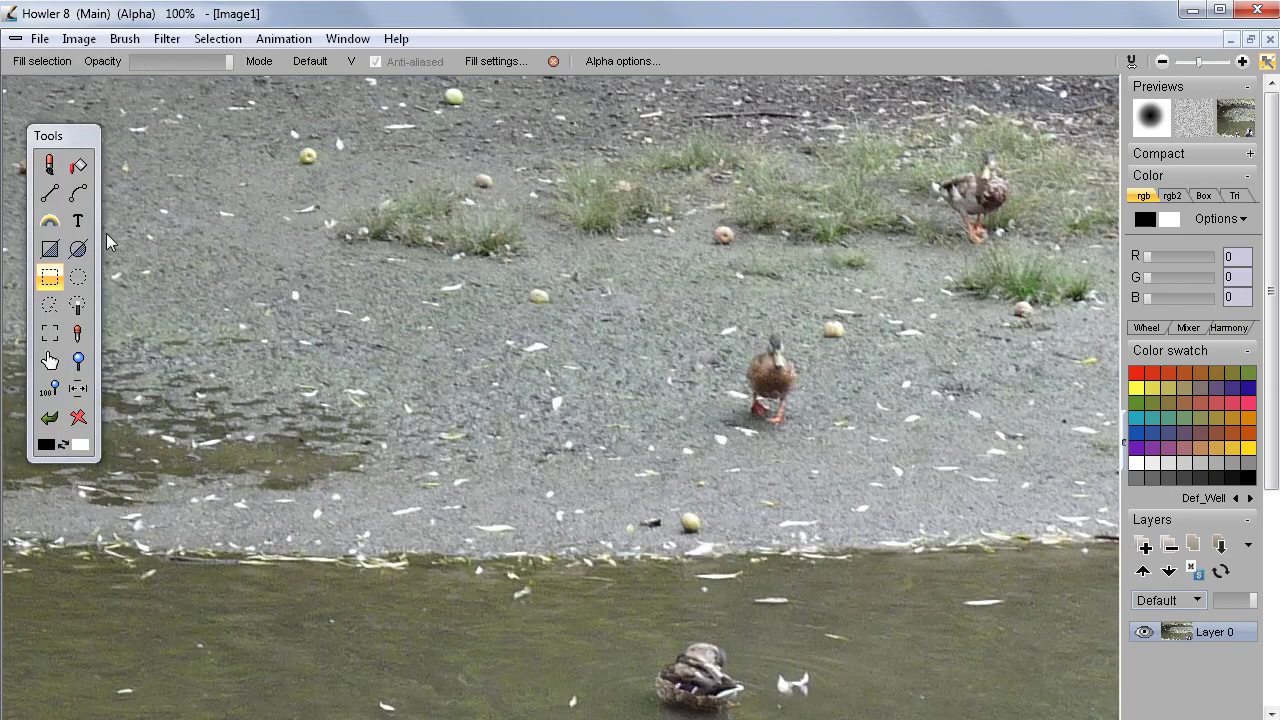
left_click(79, 40)
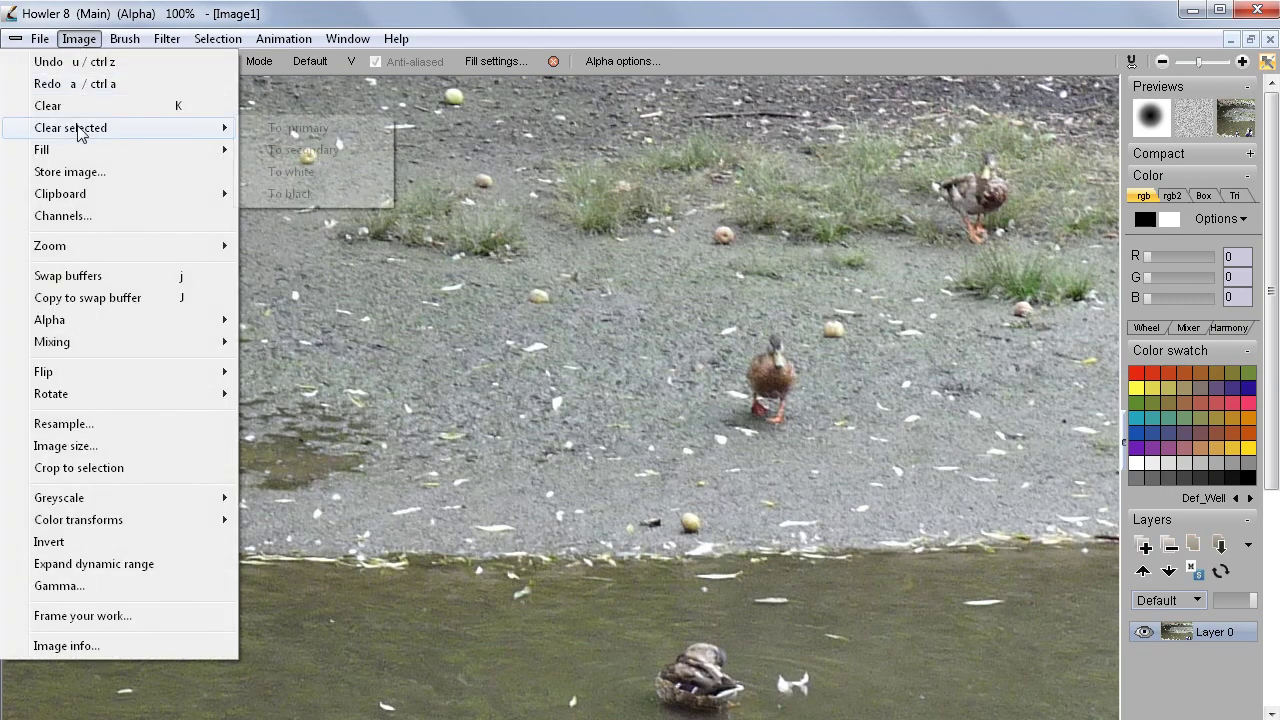
left_click(86, 174)
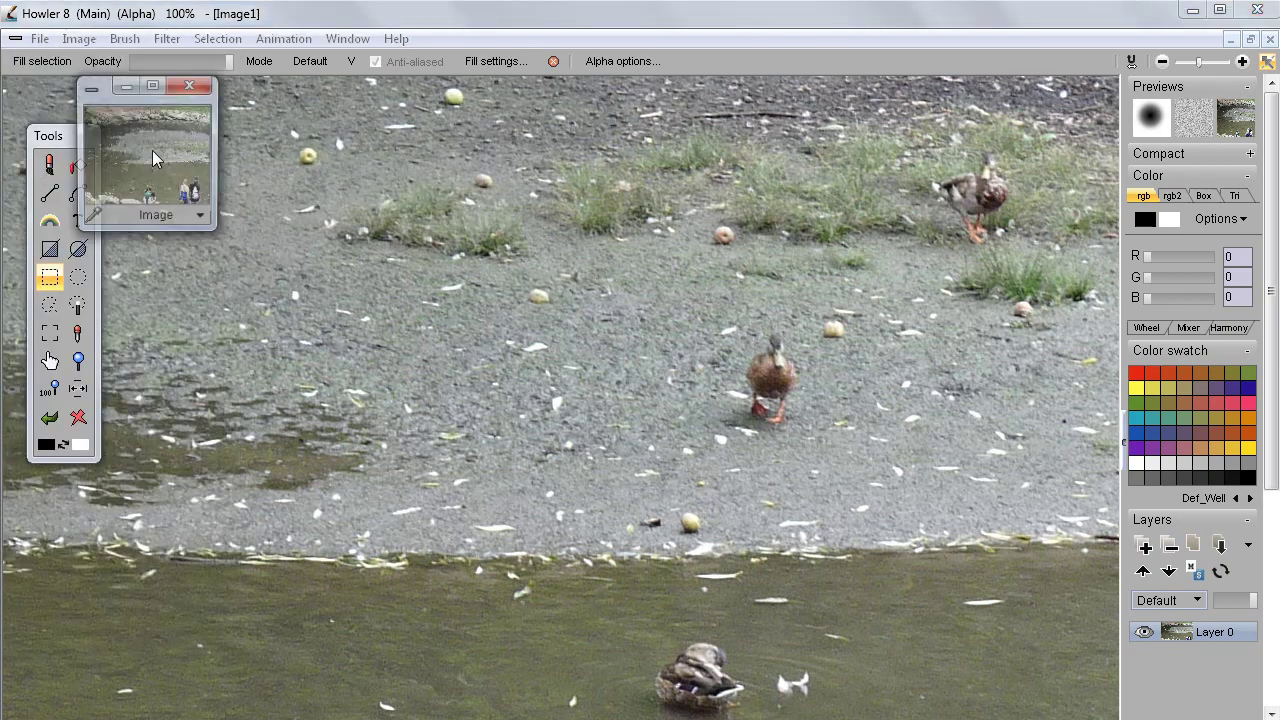
- Fit the image to the window, pan to the seated couple and rocks, and pick the Lasso tool
left_click(55, 395)
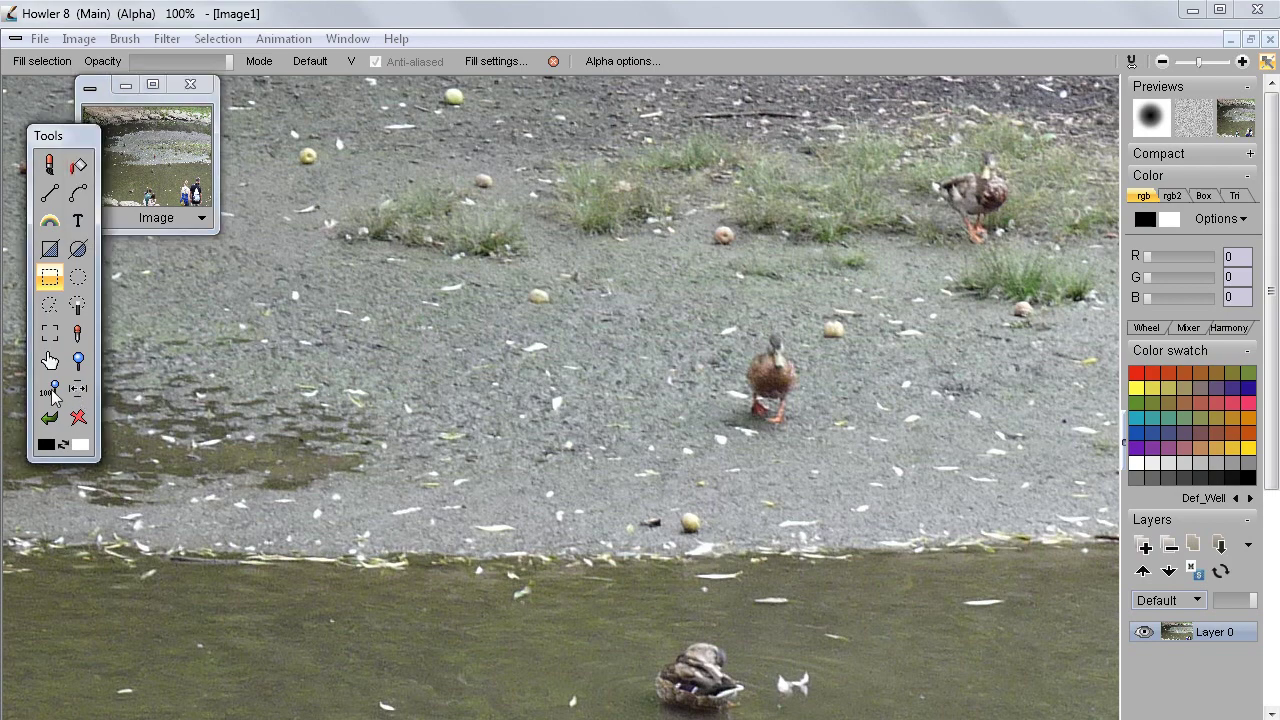
left_click(80, 391)
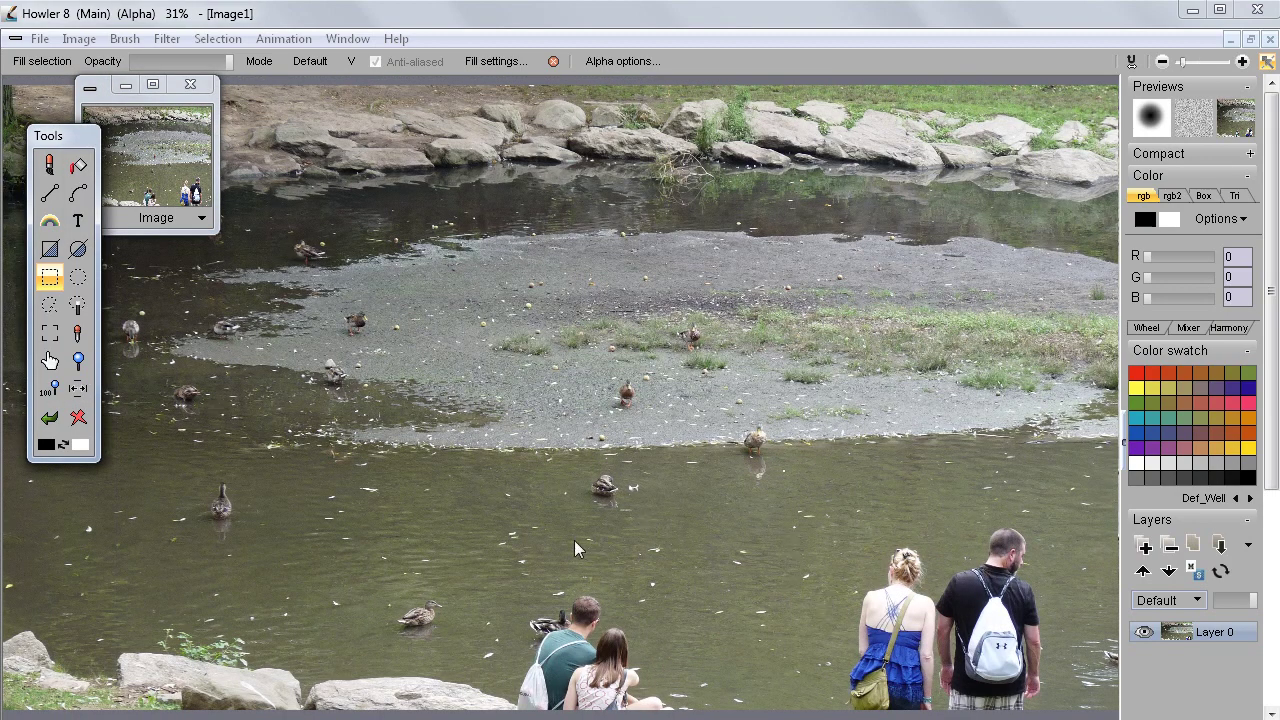
scroll(562, 443, "down", 5)
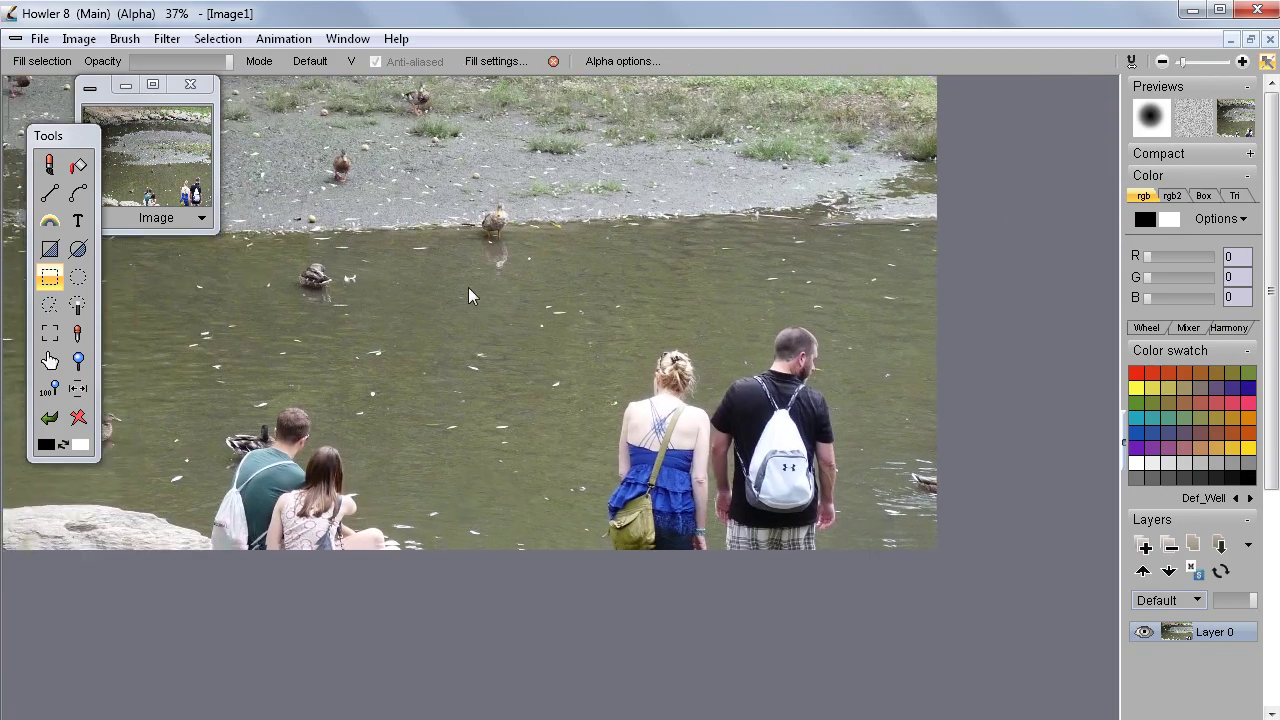
left_click_drag(468, 287, 782, 244)
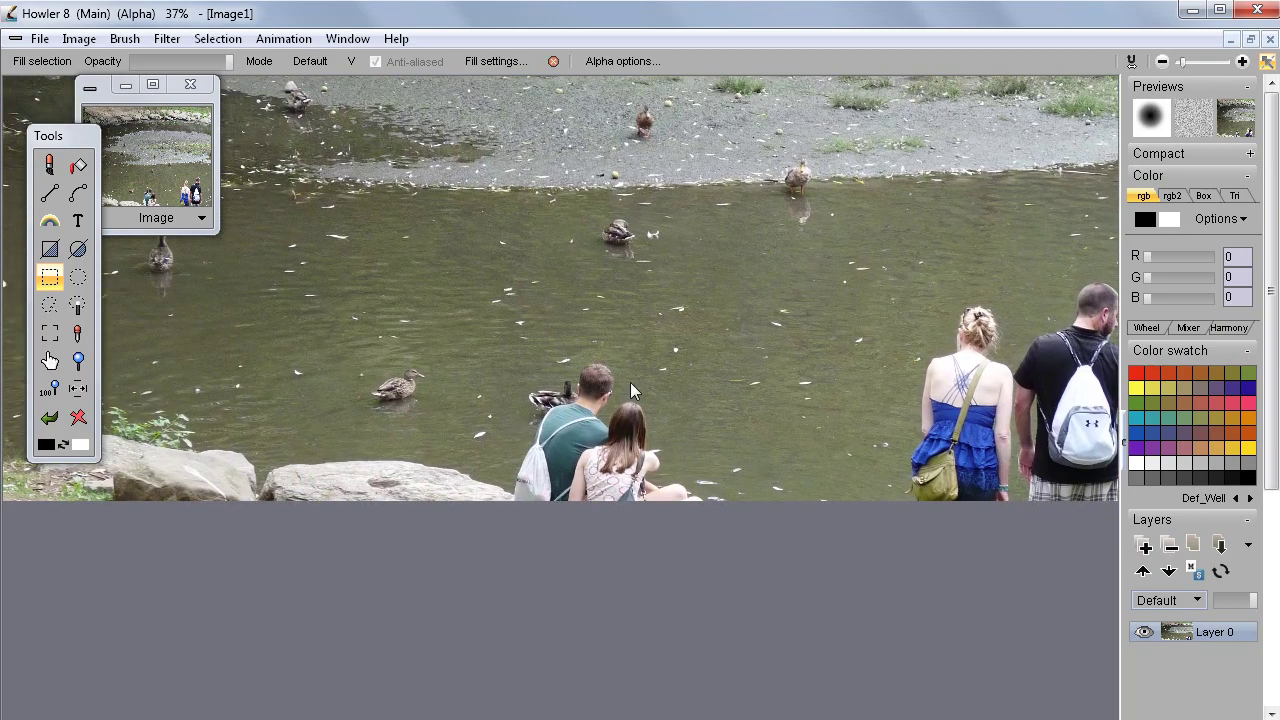
left_click_drag(861, 336, 642, 417)
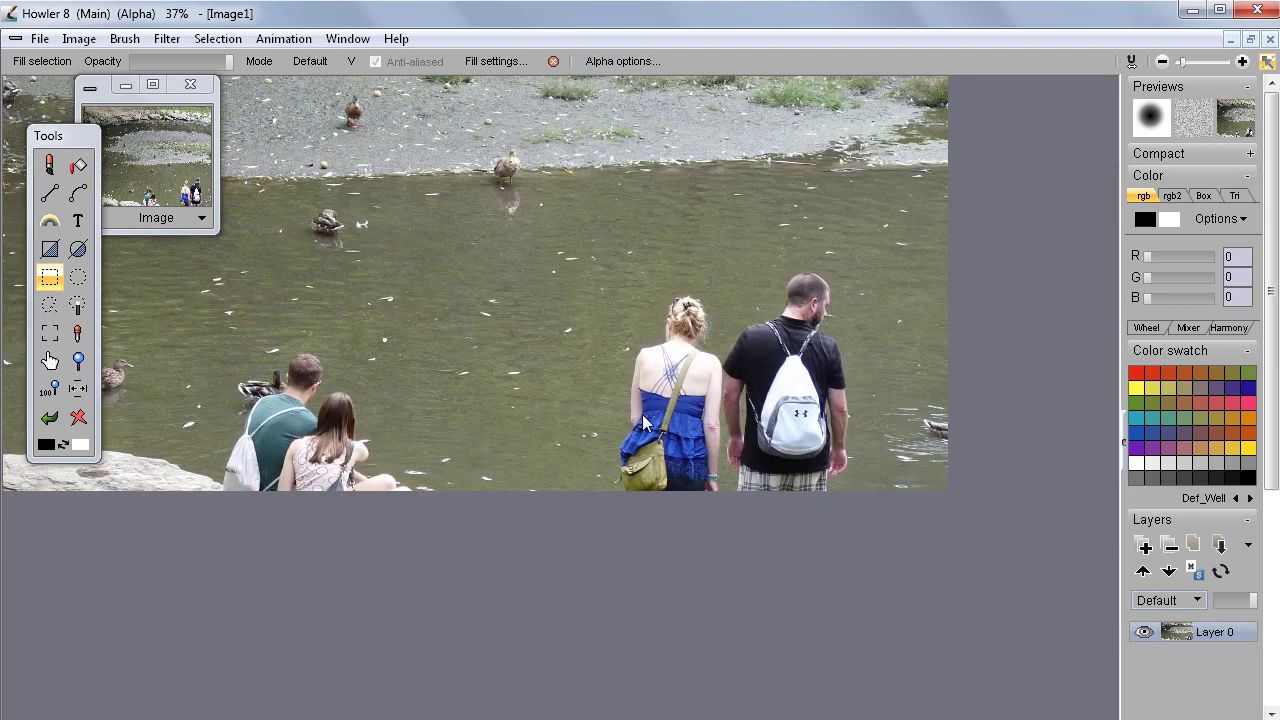
left_click_drag(550, 381, 752, 346)
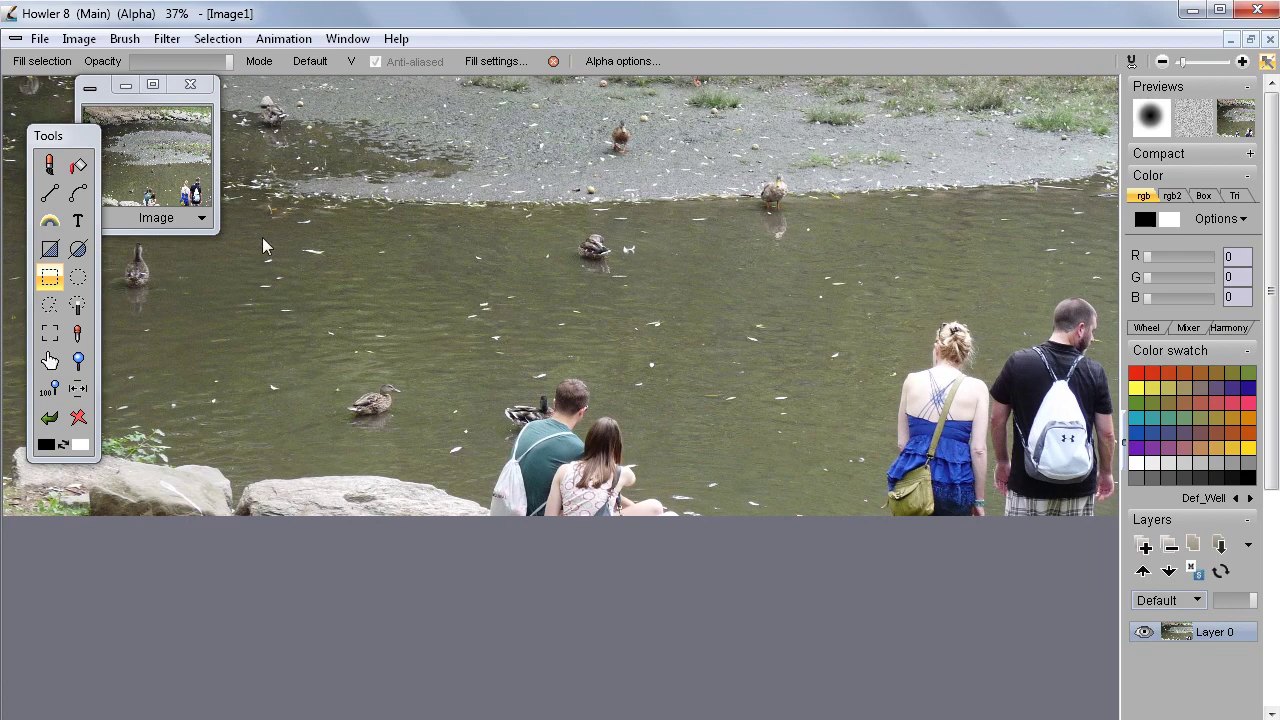
left_click(50, 306)
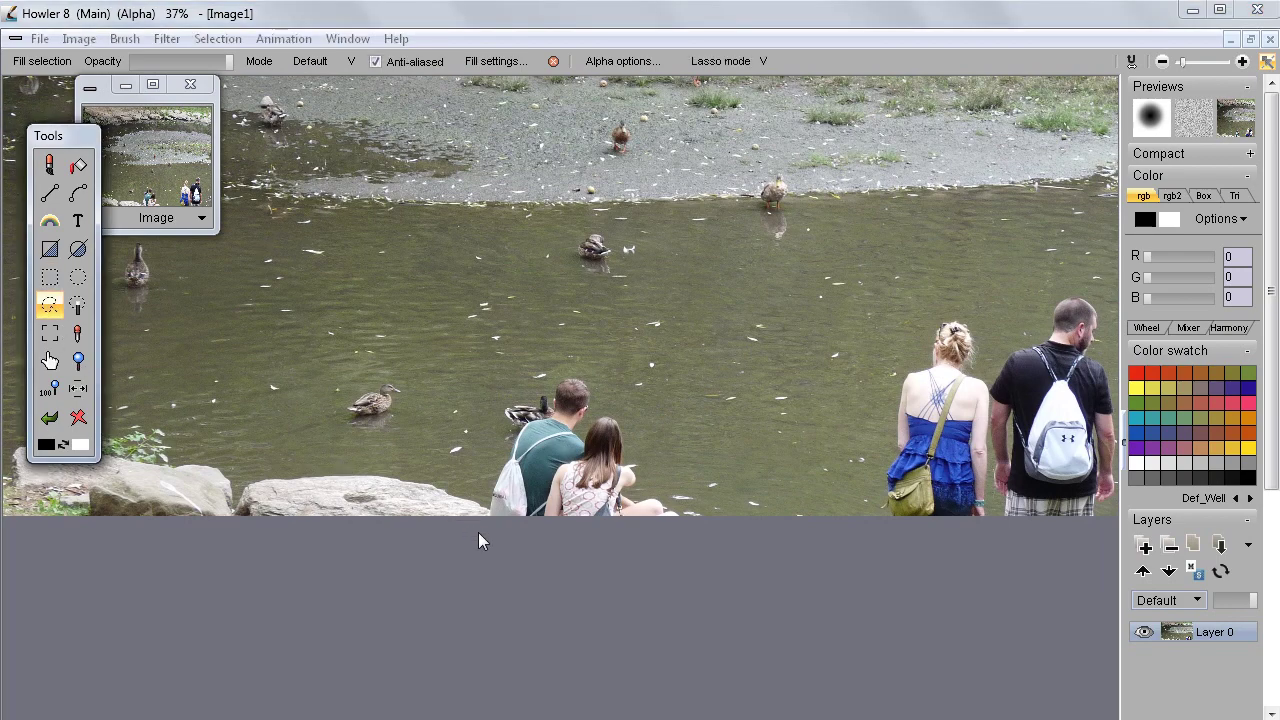
- Trace a closed freehand lasso outline around the seated couple at the water's edge
left_click_drag(478, 532, 514, 420)
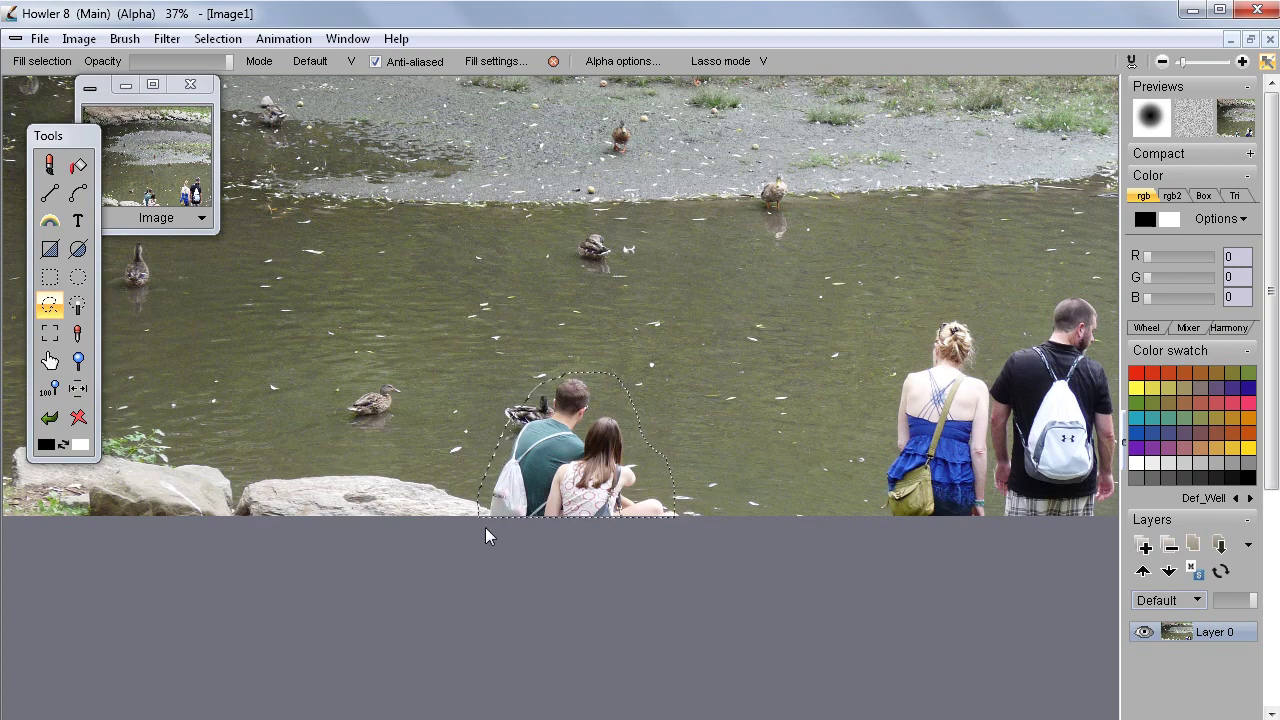
left_click_drag(478, 533, 493, 429)
left_click_drag(694, 562, 690, 566)
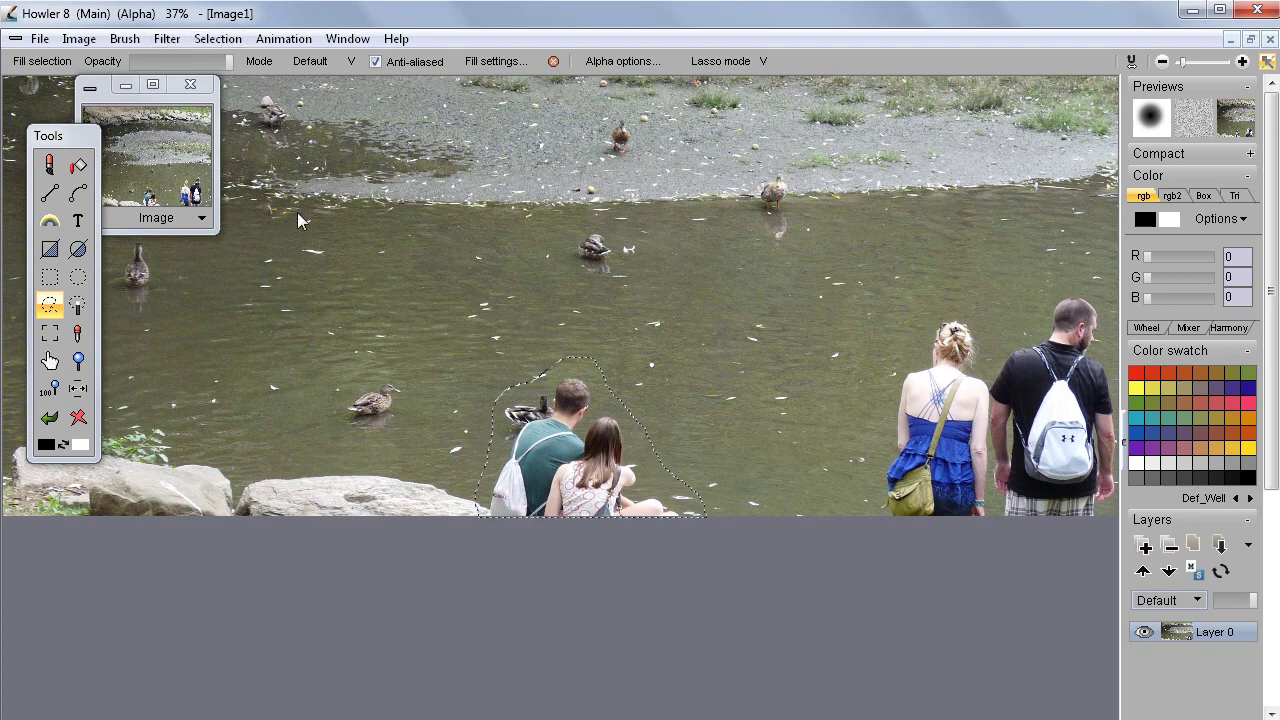
left_click(215, 39)
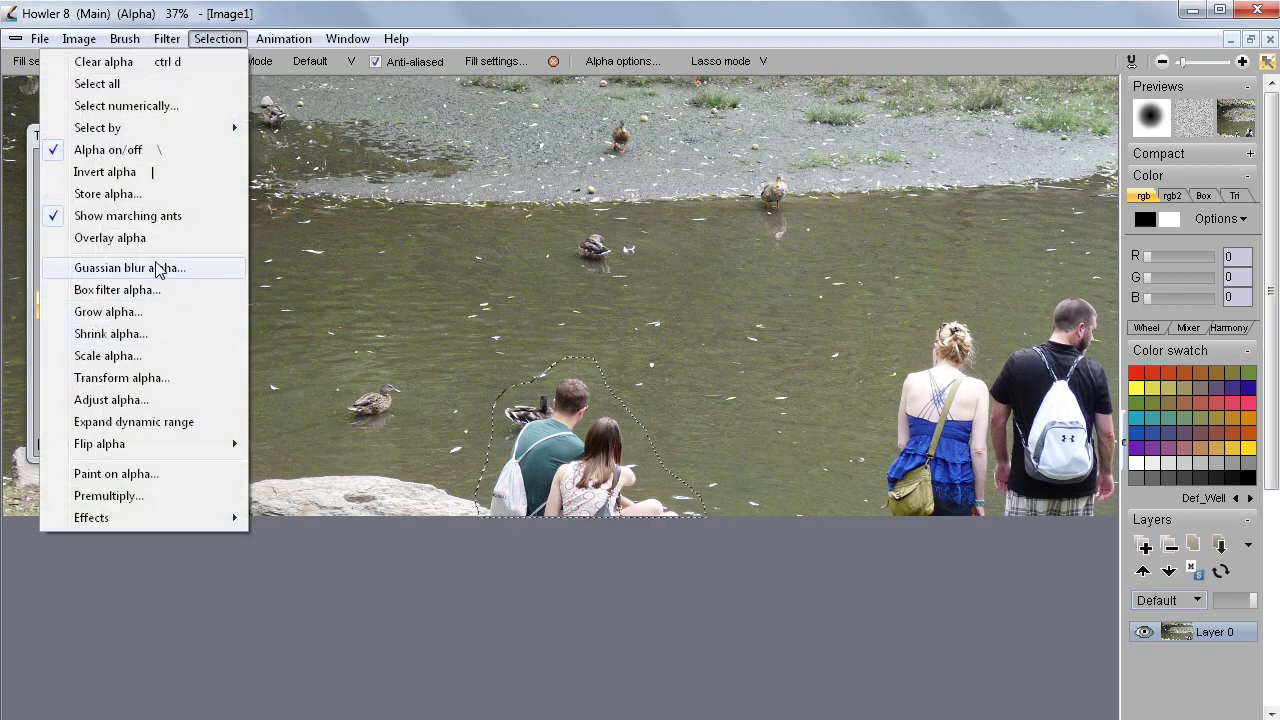
- Soften the selection edges with Box filter alpha at level 32, previewing the alpha mask
left_click(126, 292)
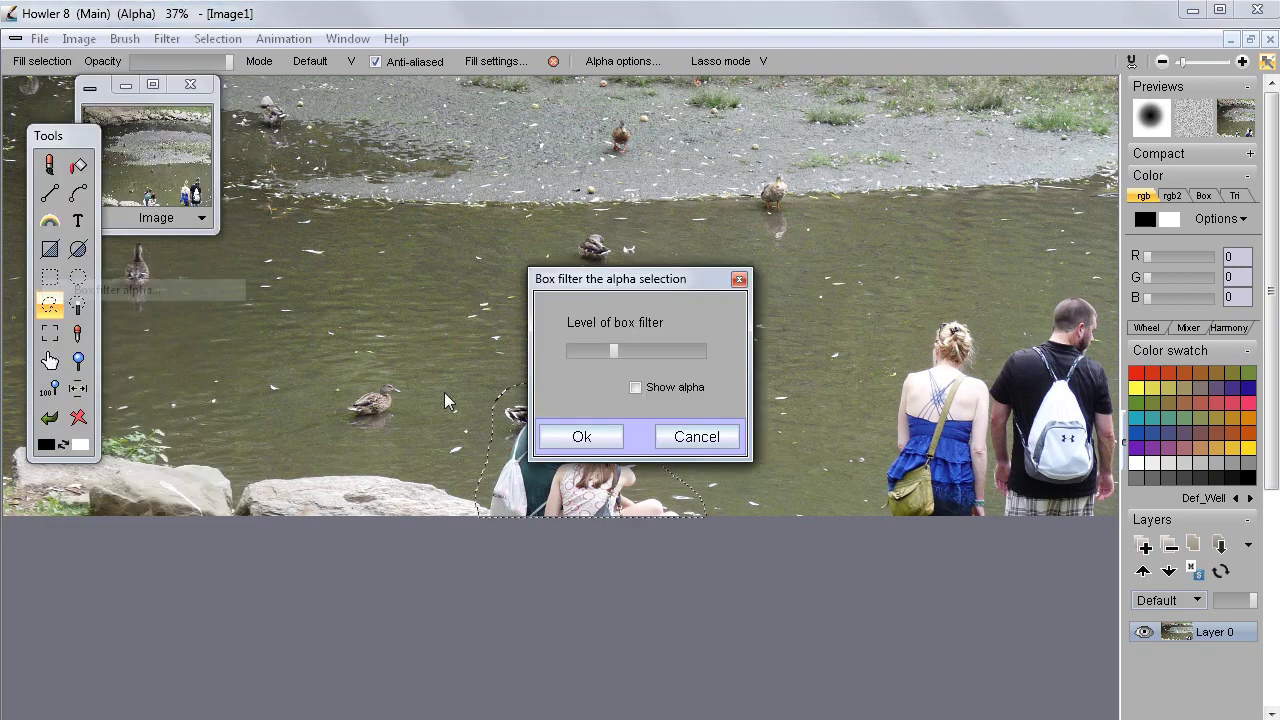
left_click(635, 387)
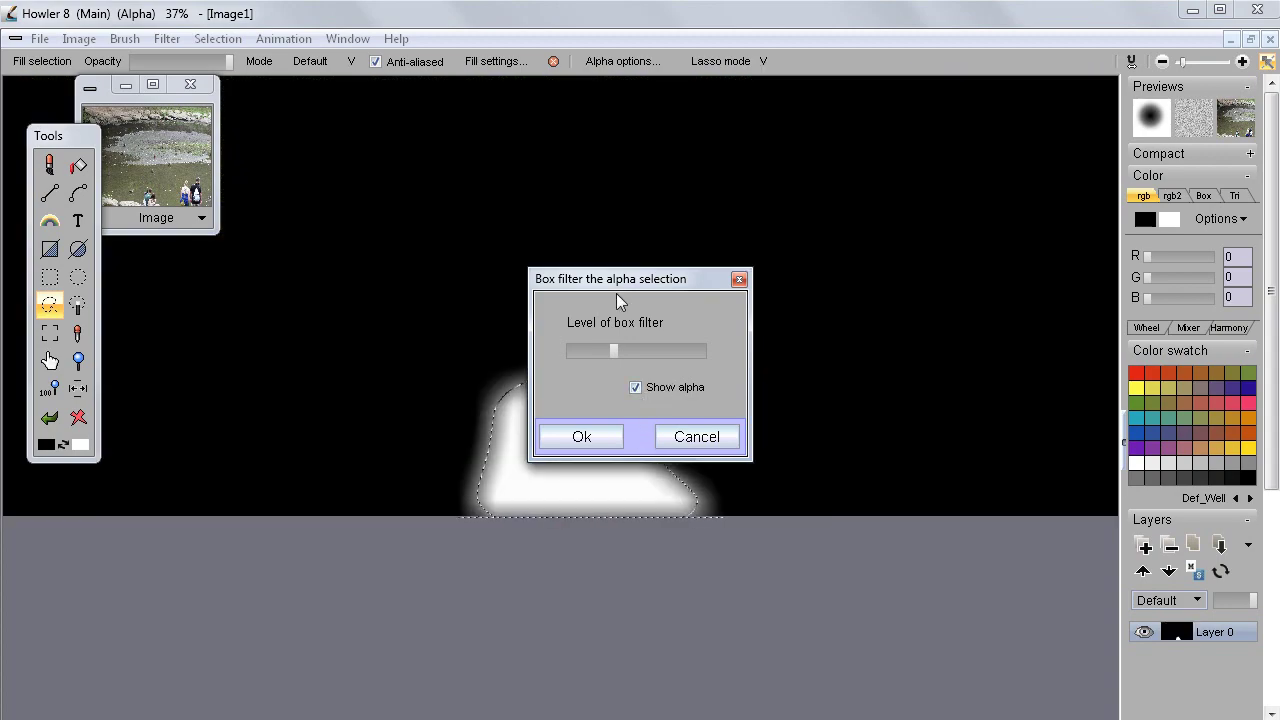
left_click_drag(622, 294, 829, 190)
mouse_move(820, 247)
left_mouse_down()
mouse_move(810, 254)
mouse_move(911, 250)
mouse_move(756, 256)
mouse_move(803, 255)
left_mouse_up()
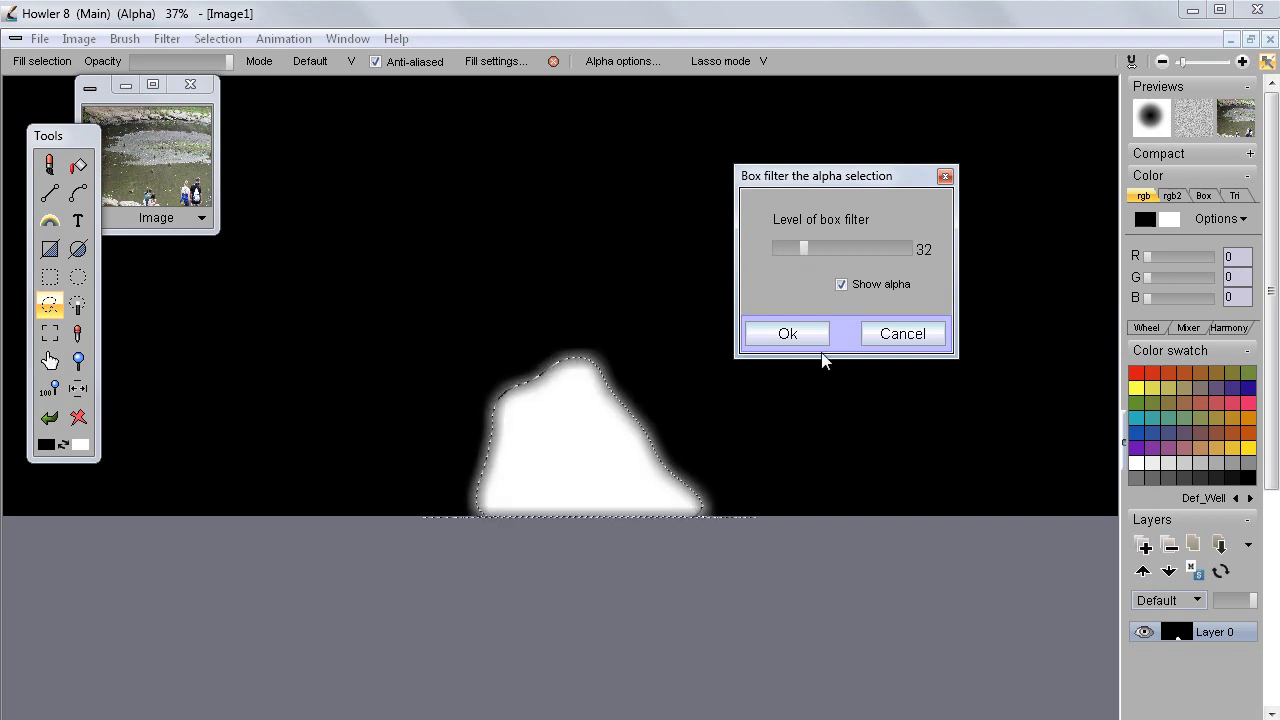
left_click(787, 334)
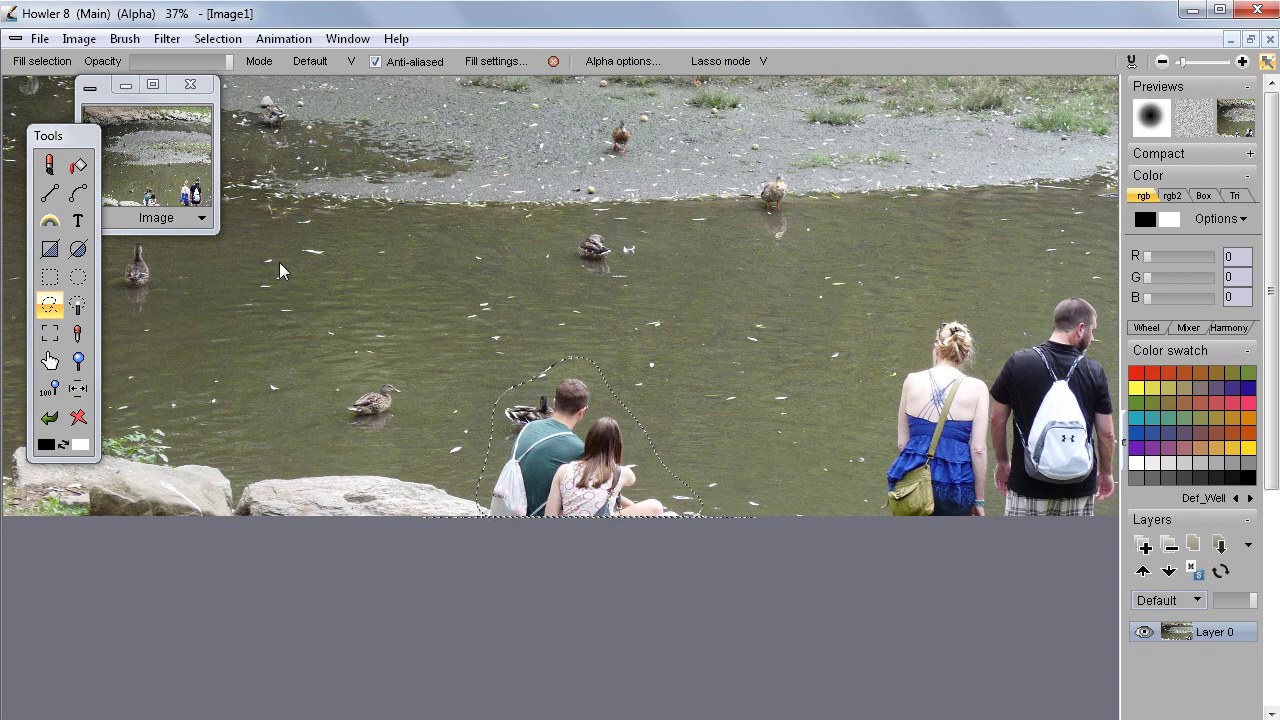
left_click(78, 38)
- Clone-fill the seated couple's area with surrounding water and rocks, then clear the selection
mouse_move(83, 160)
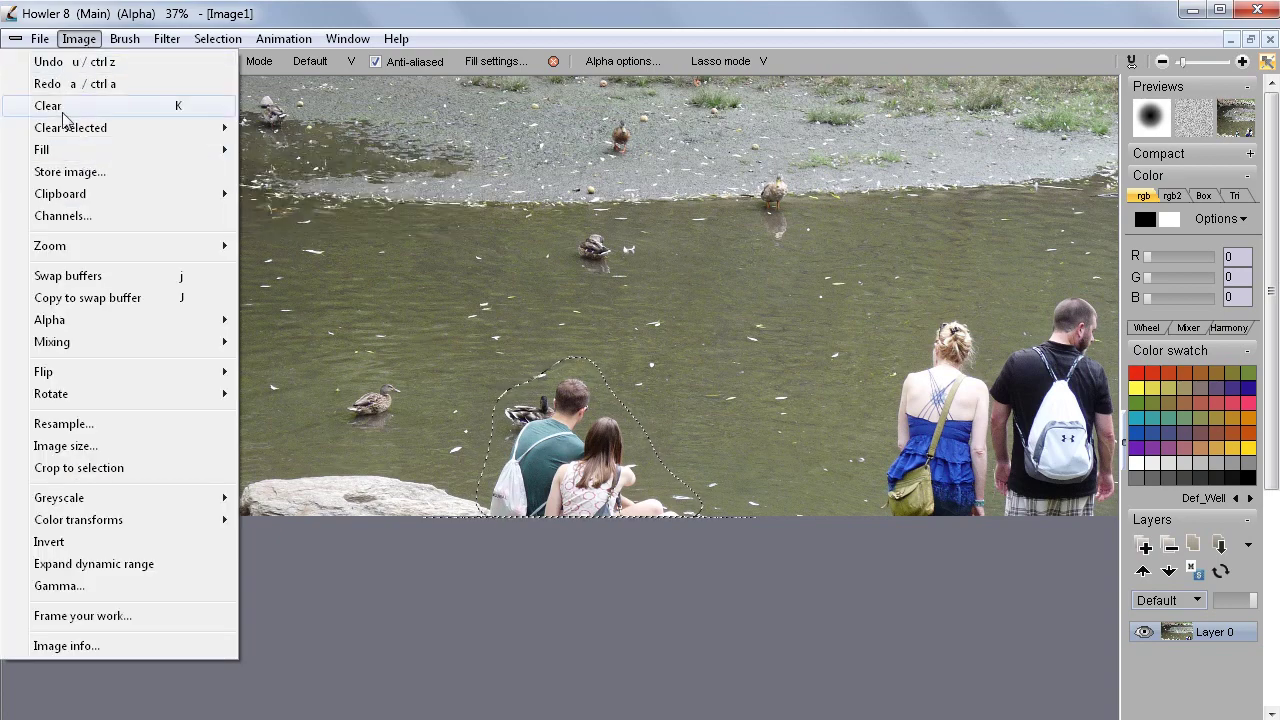
mouse_move(40, 150)
left_click(300, 216)
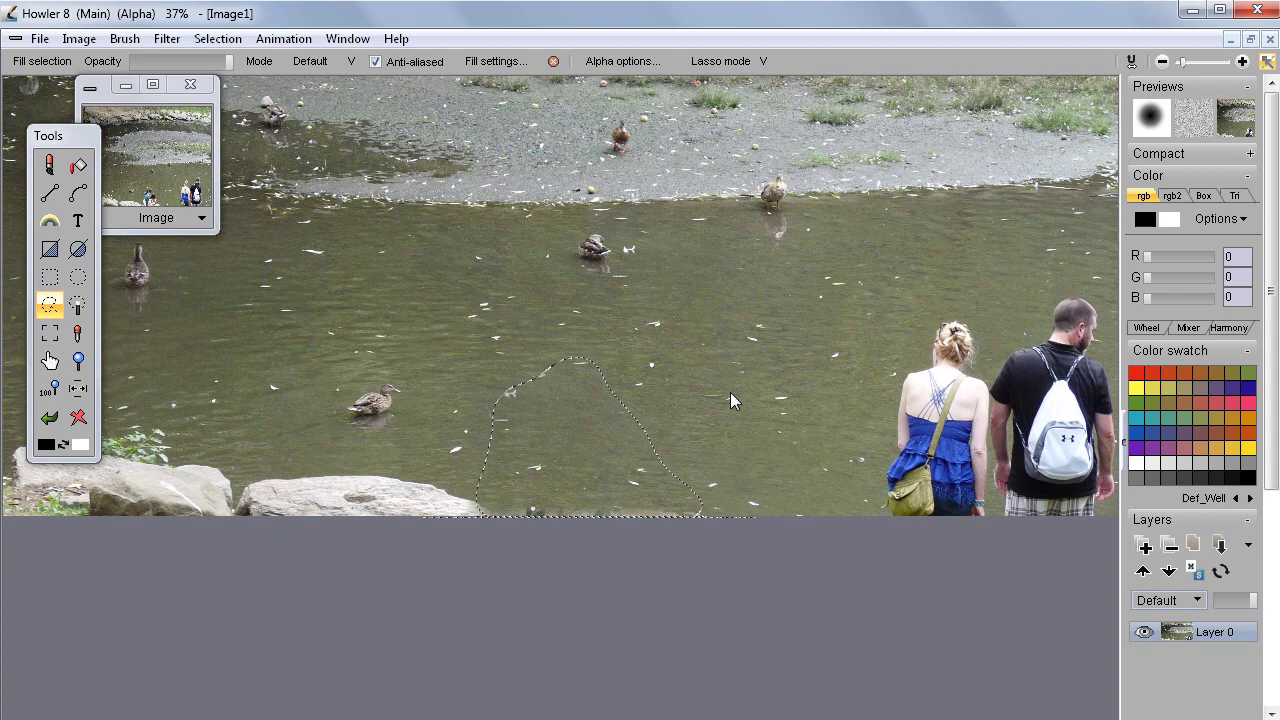
key("Return")
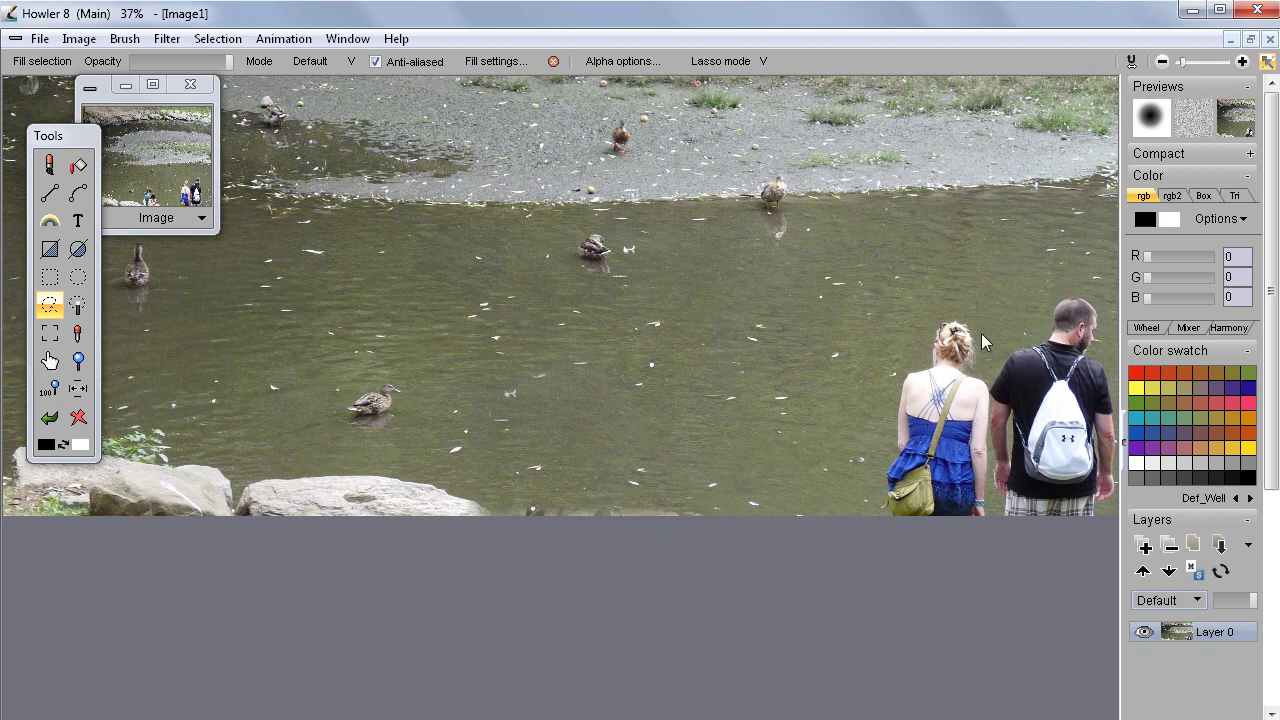
- Pan to the standing couple and lasso a closed outline around them
left_click_drag(817, 487, 527, 513)
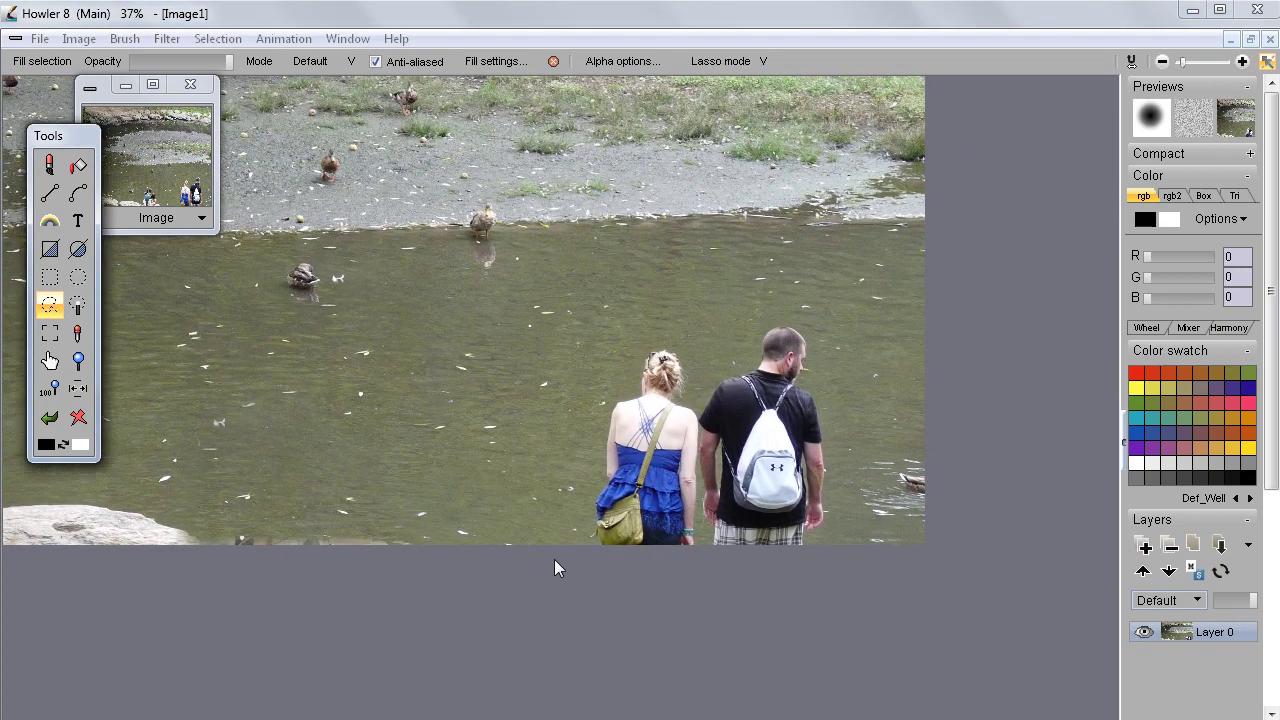
mouse_move(585, 563)
left_mouse_down()
mouse_move(583, 441)
mouse_move(606, 389)
left_mouse_up()
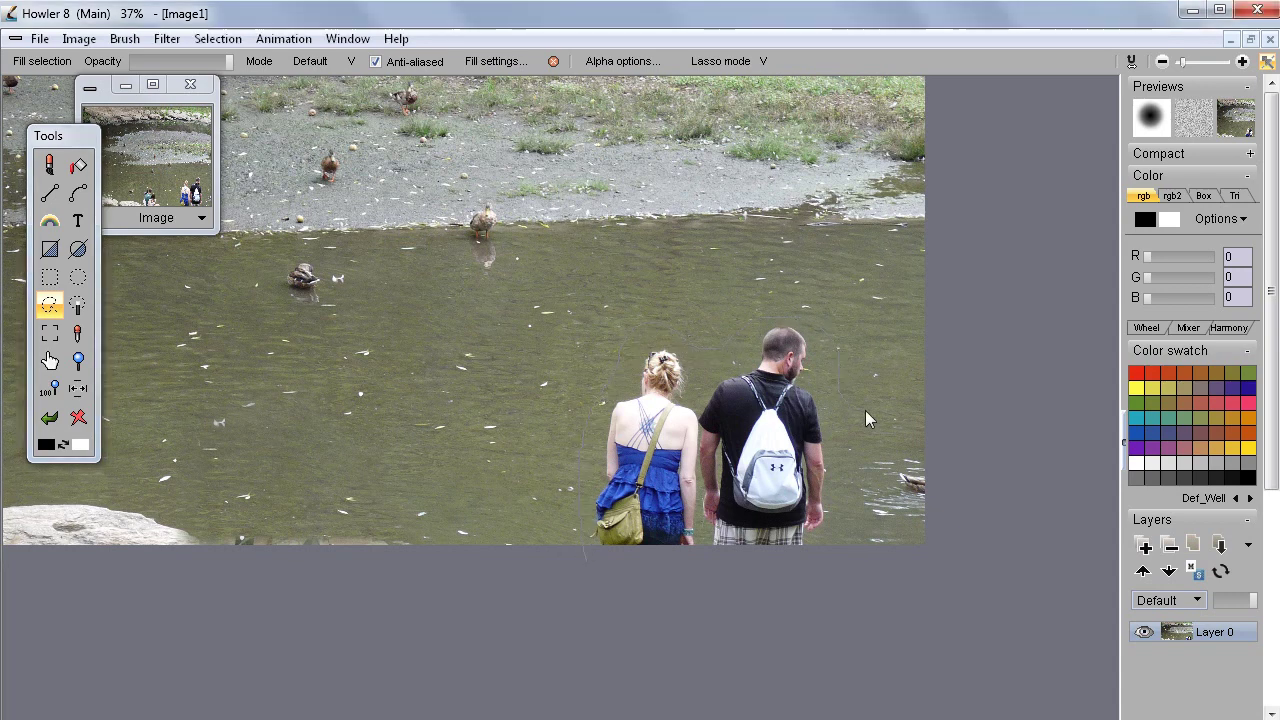
left_click_drag(823, 605, 822, 603)
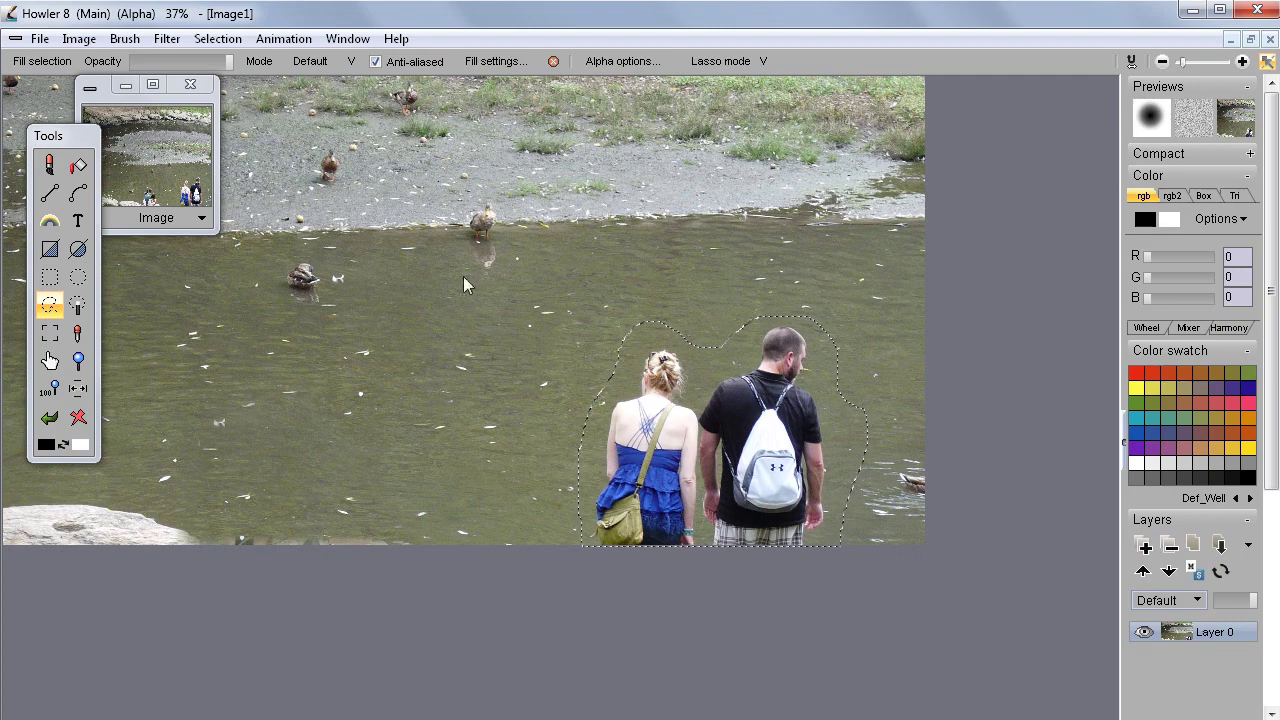
- Soften the selection edges with Box filter alpha raised to level 50
left_click(235, 40)
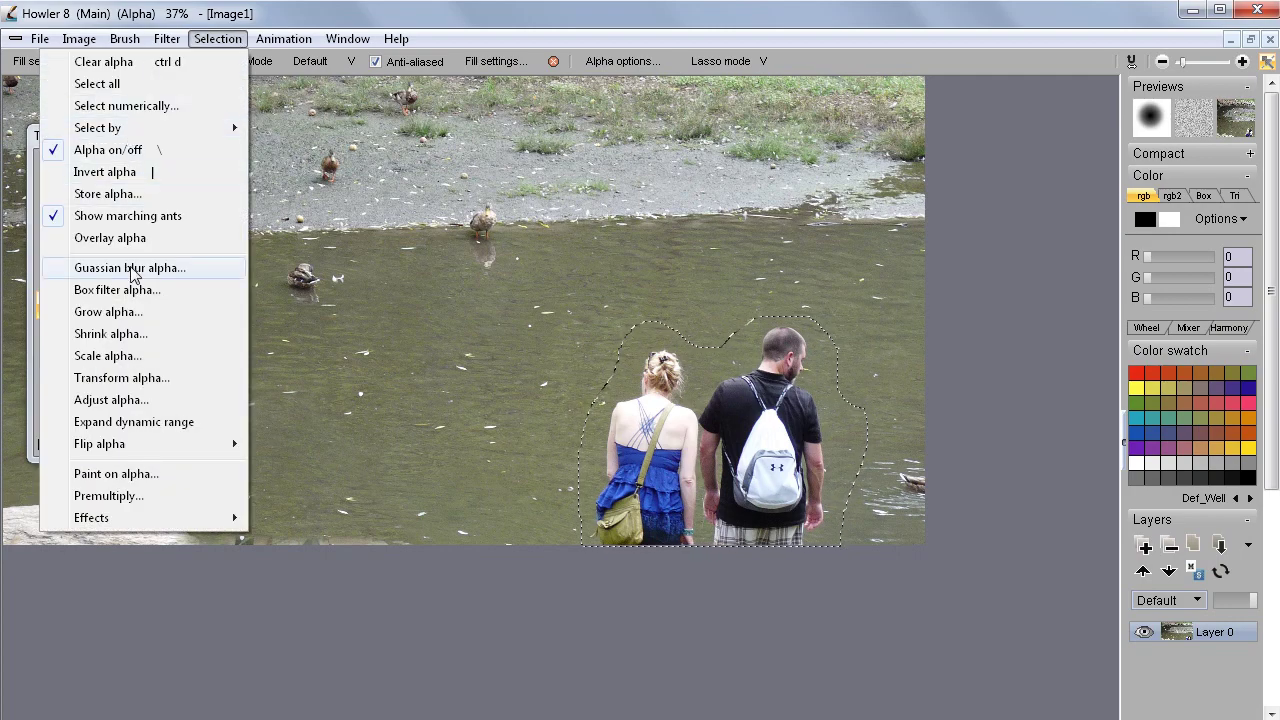
left_click(231, 296)
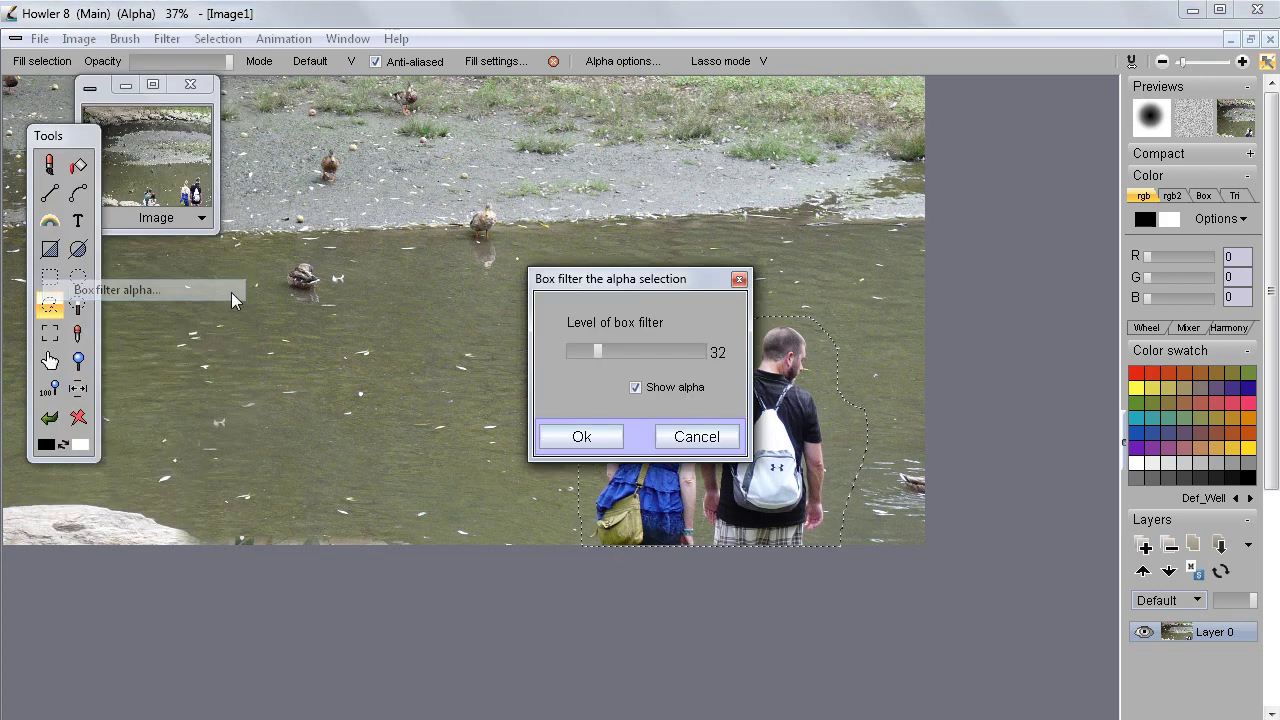
left_click_drag(598, 351, 613, 351)
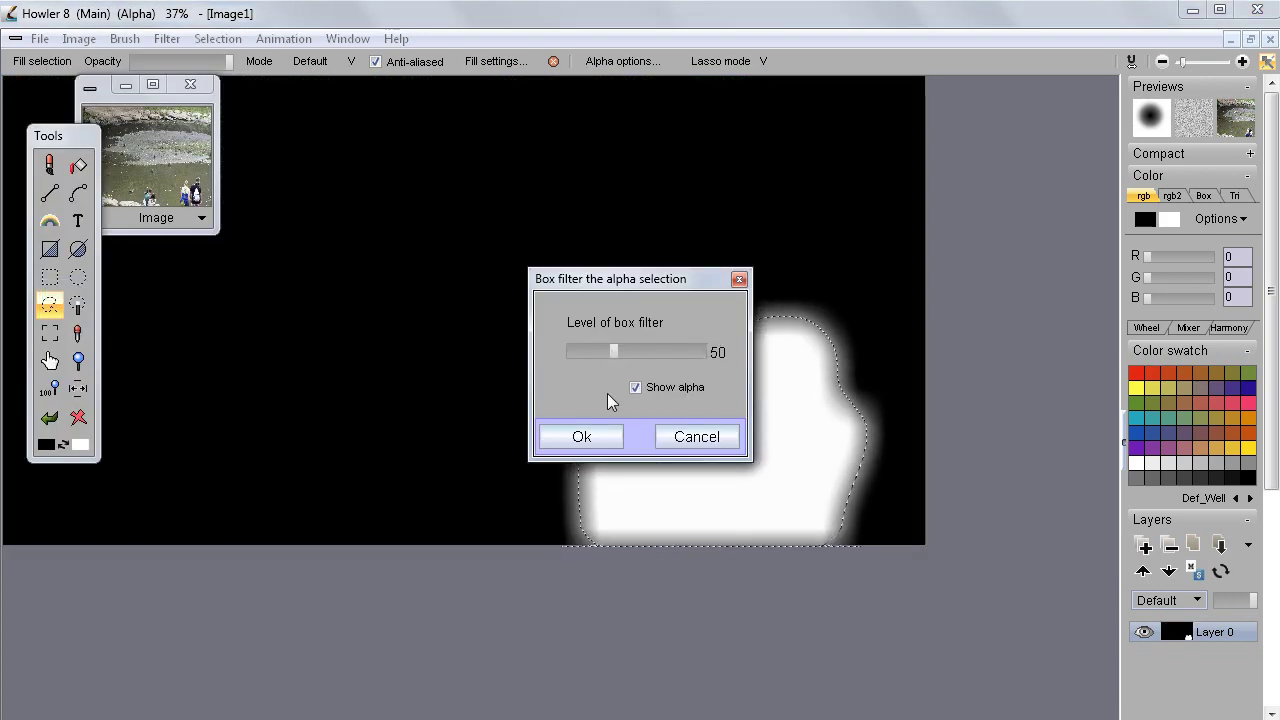
left_click(581, 437)
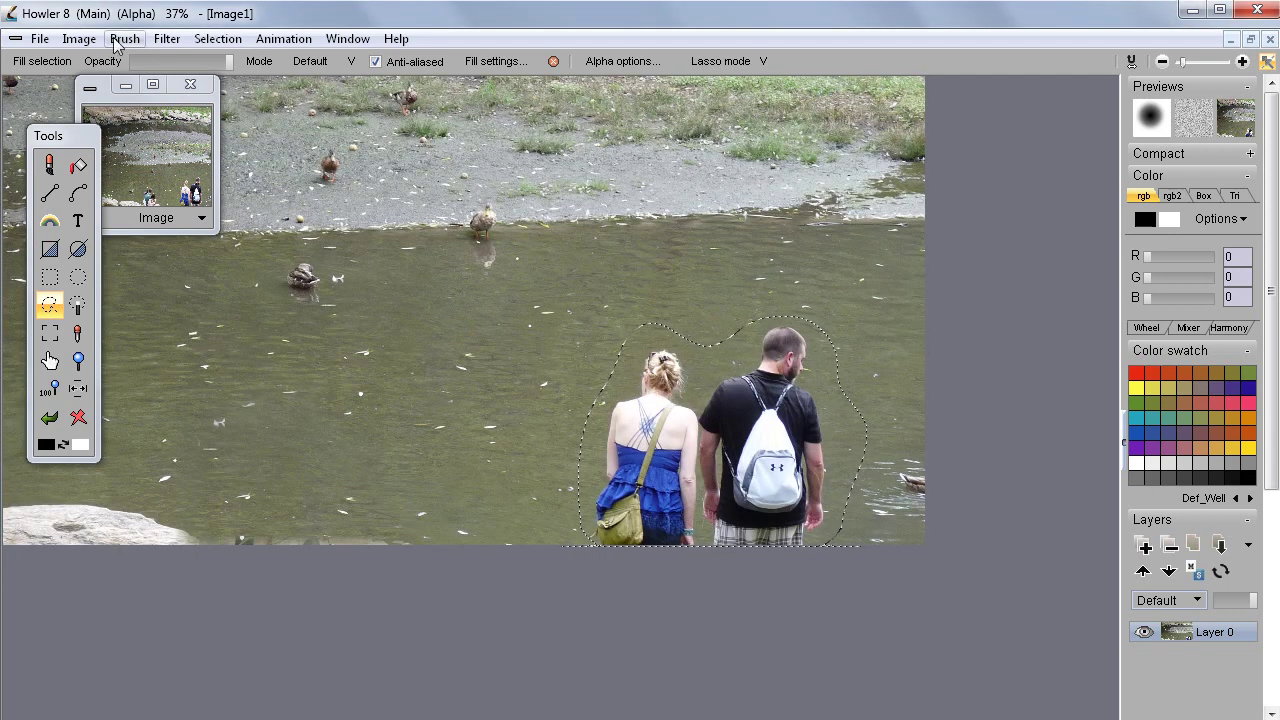
left_click(79, 38)
- Clone-fill the standing couple's selection so that spot shows empty pond water
mouse_move(85, 135)
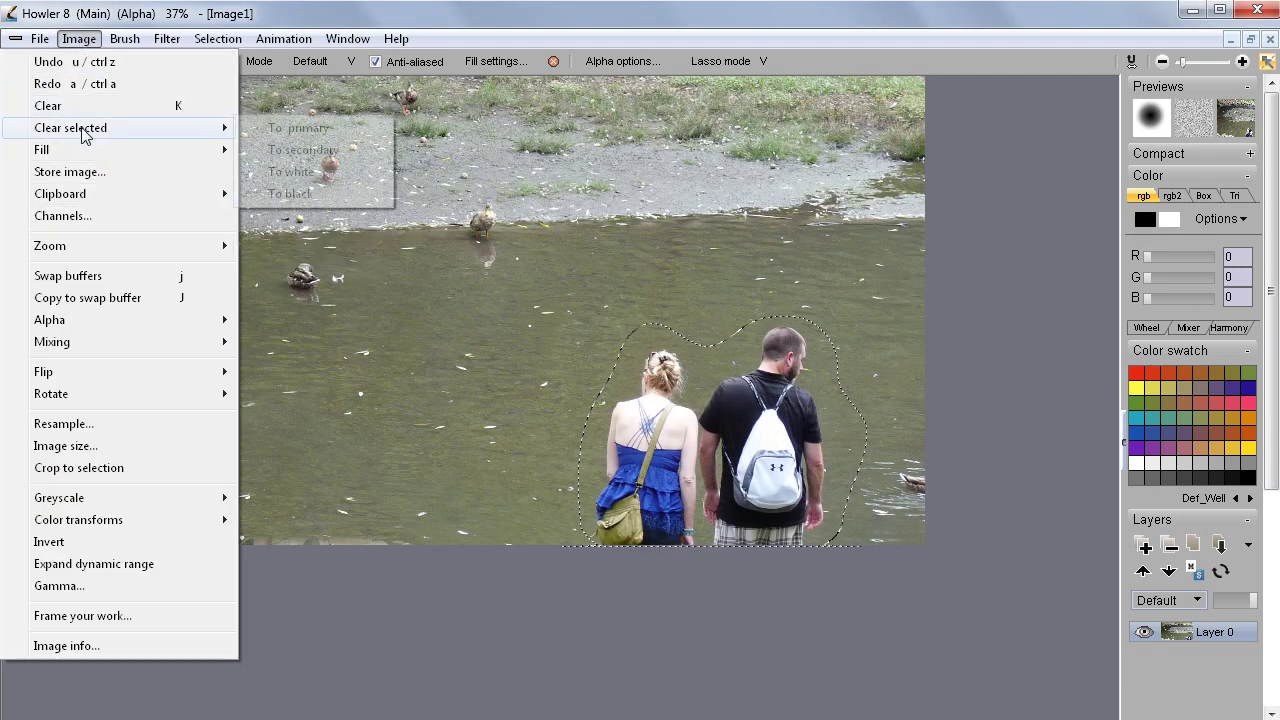
mouse_move(190, 150)
left_click(291, 215)
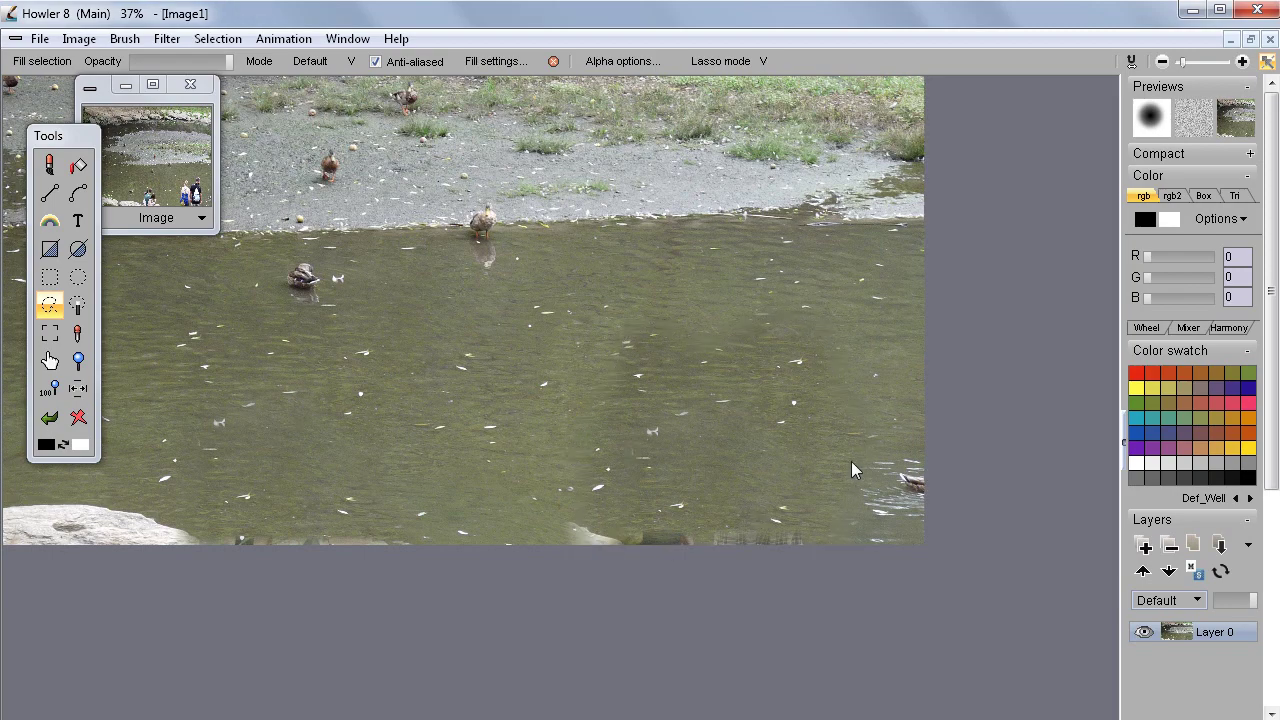
scroll(806, 426, "down", 4)
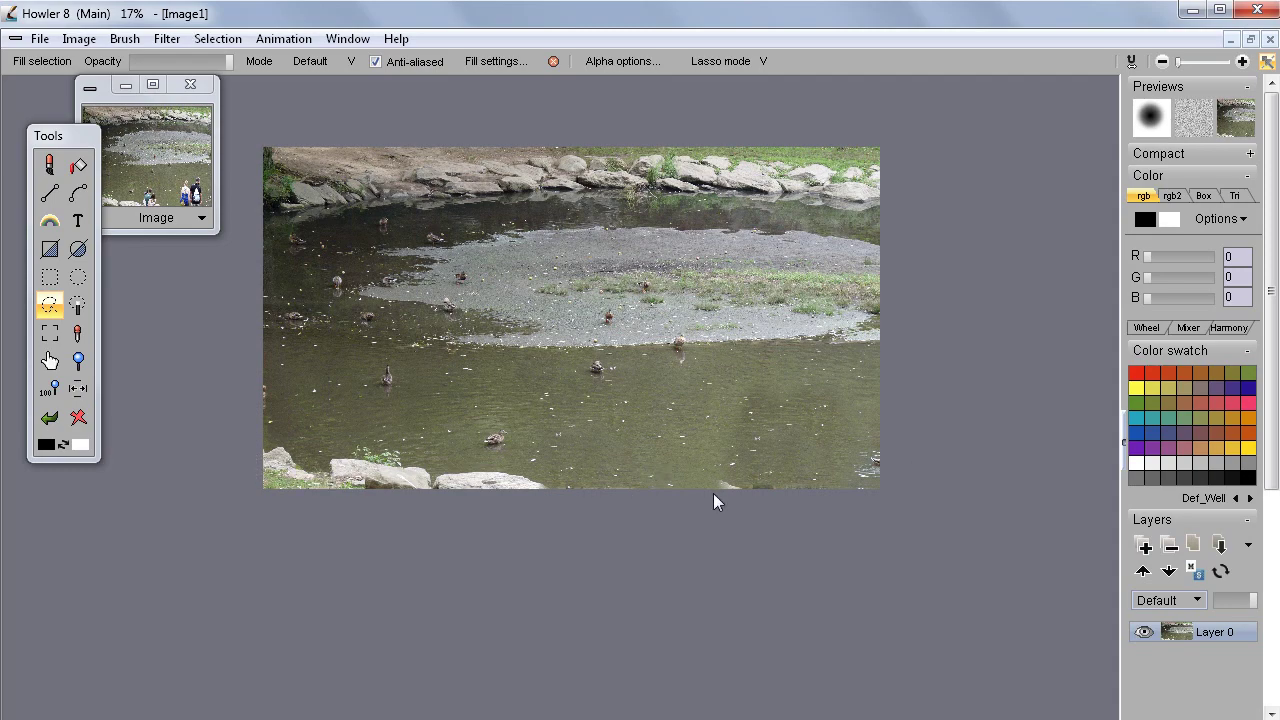
scroll(682, 475, "up", 5)
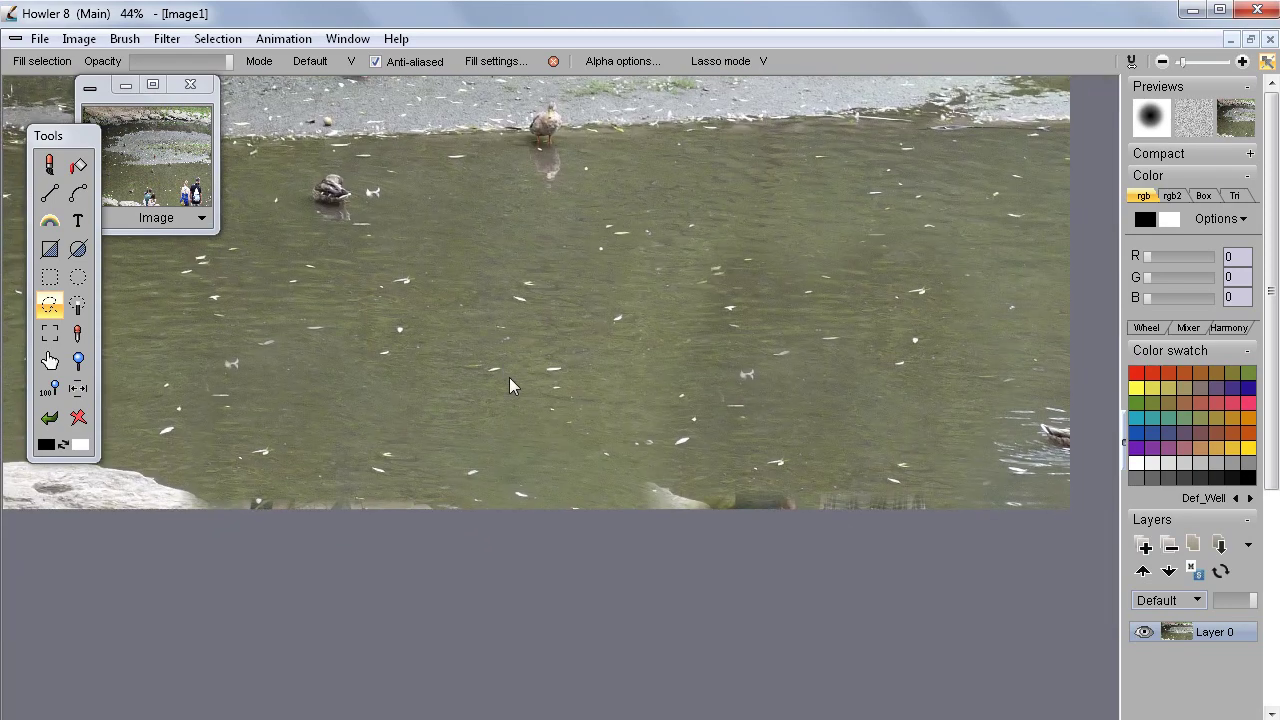
scroll(598, 478, "up", 3)
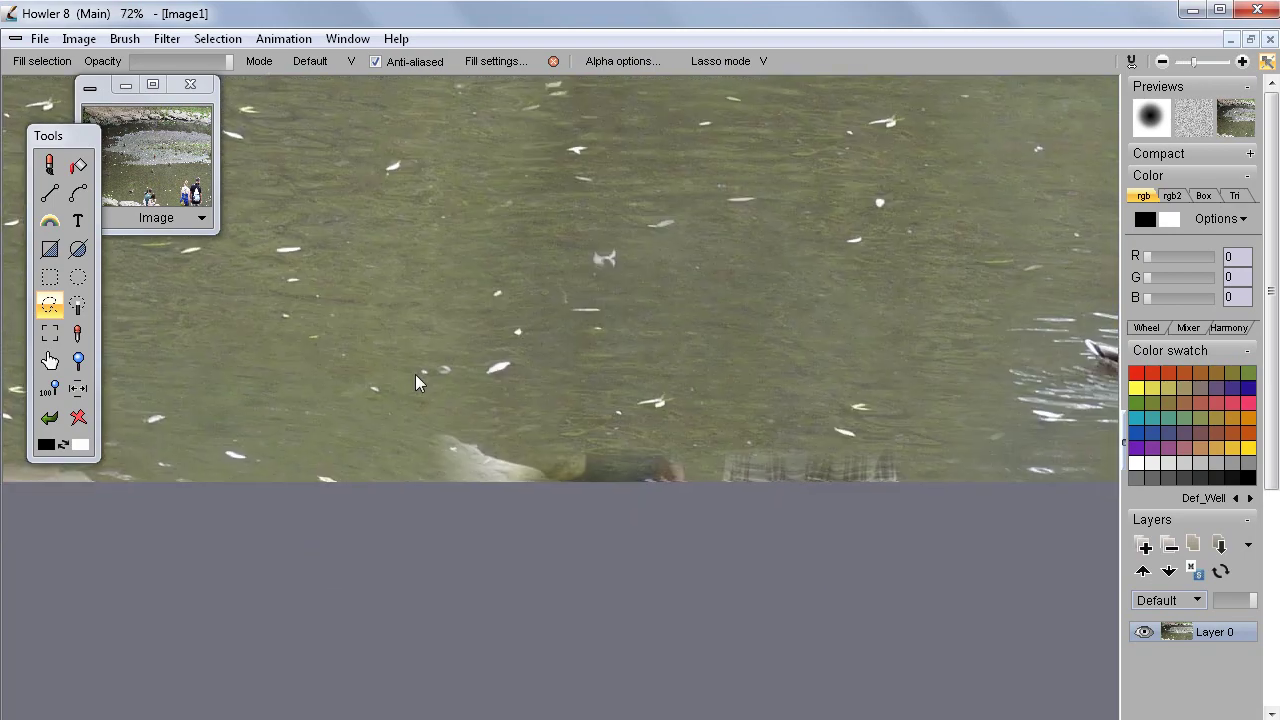
scroll(620, 435, "down", 2)
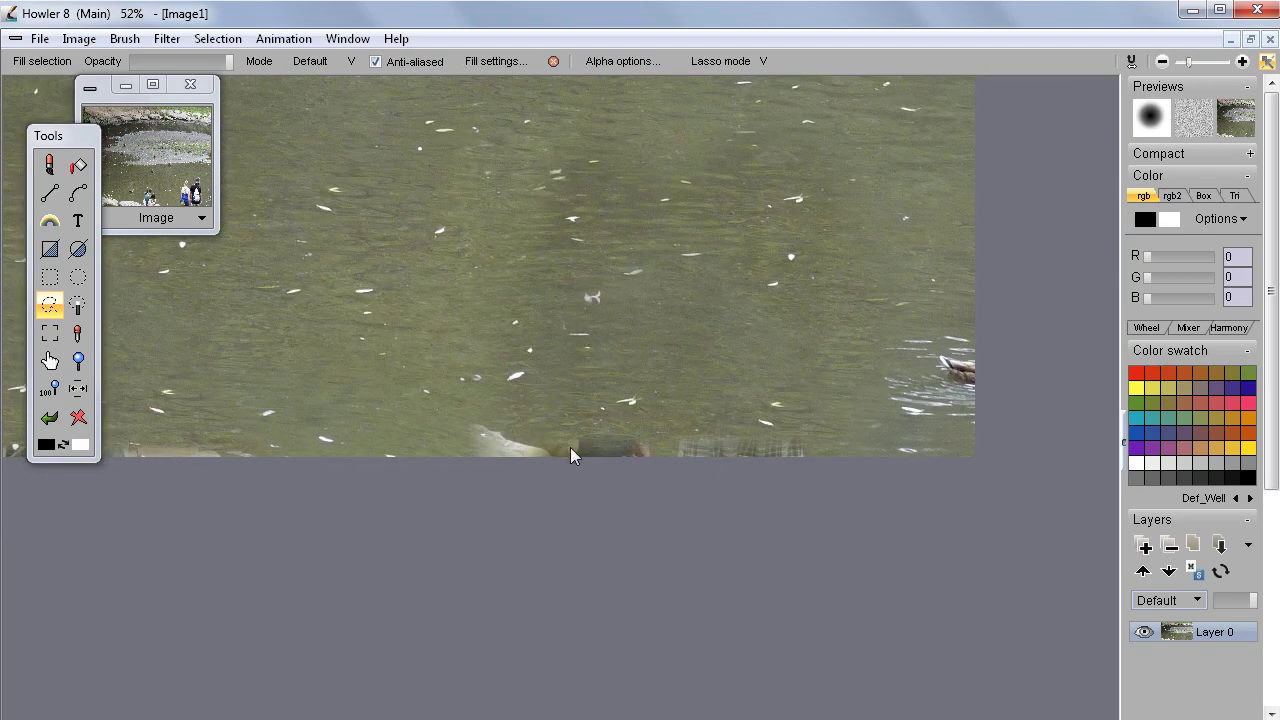
left_click_drag(549, 427, 610, 452)
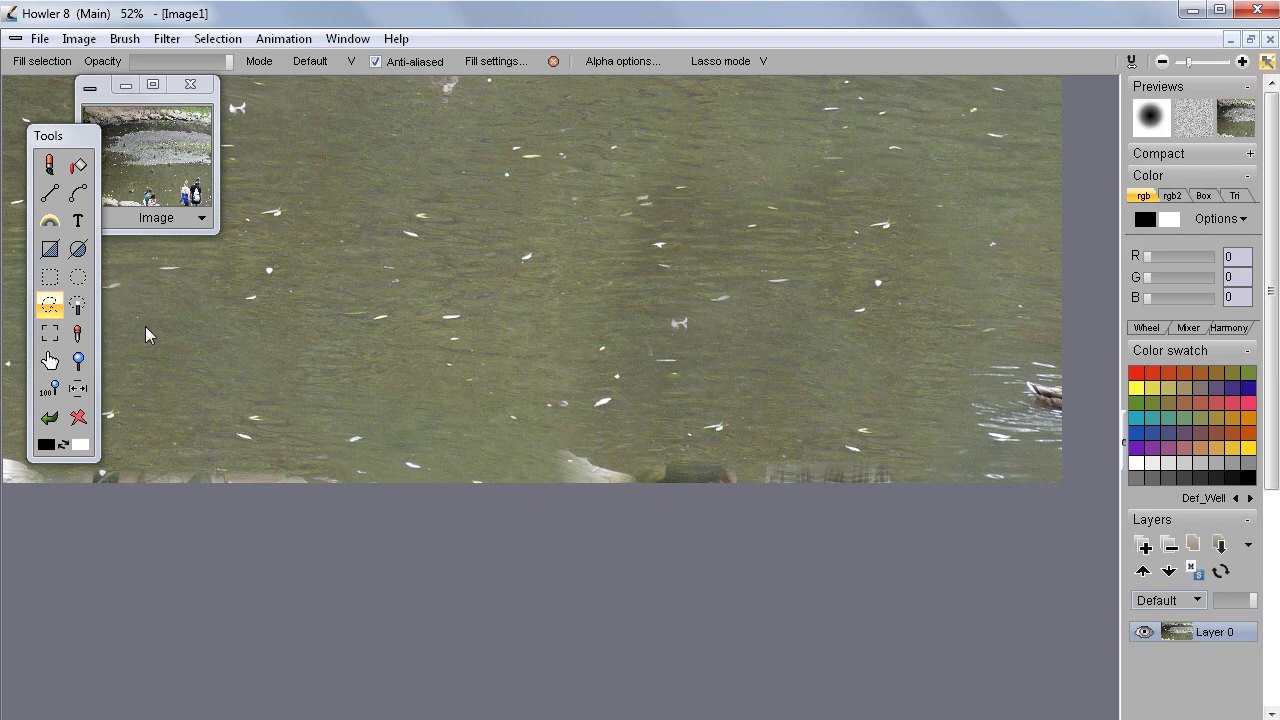
- Airbrush a captured water texture at opacity 255 over the brown rocks along the bottom edge
left_click(50, 334)
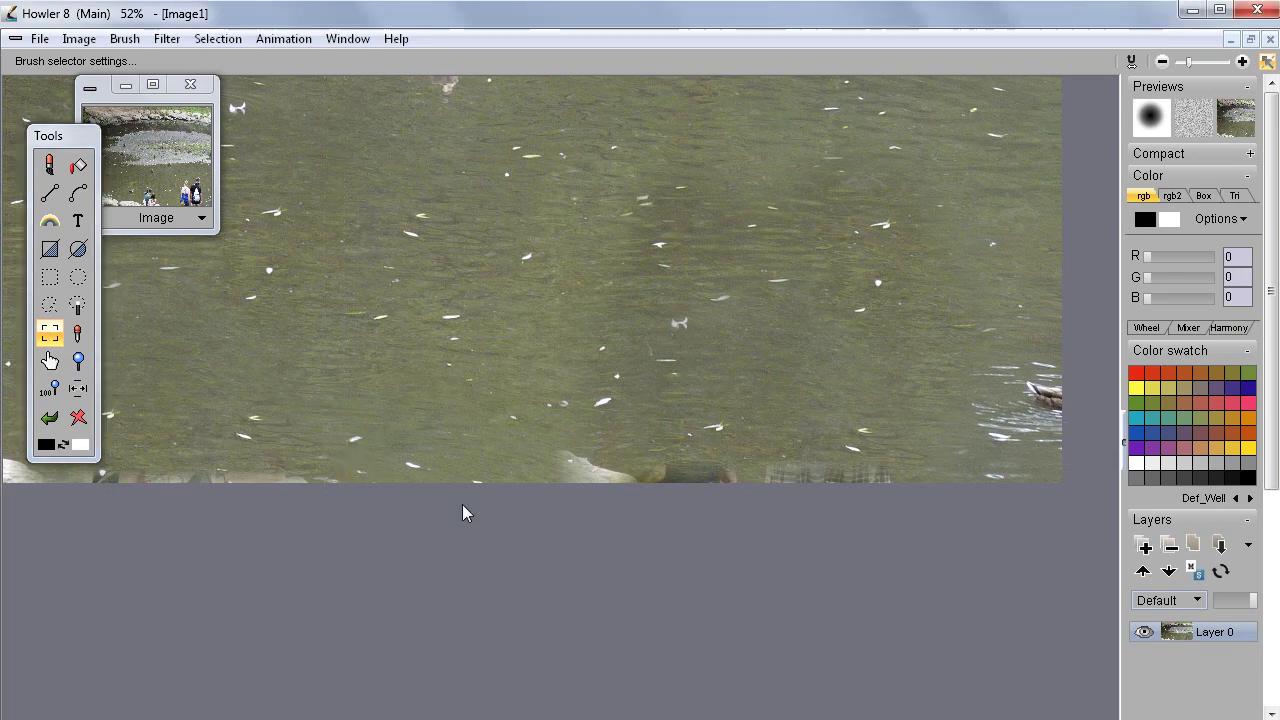
left_click(531, 493)
left_click_drag(673, 474, 646, 472)
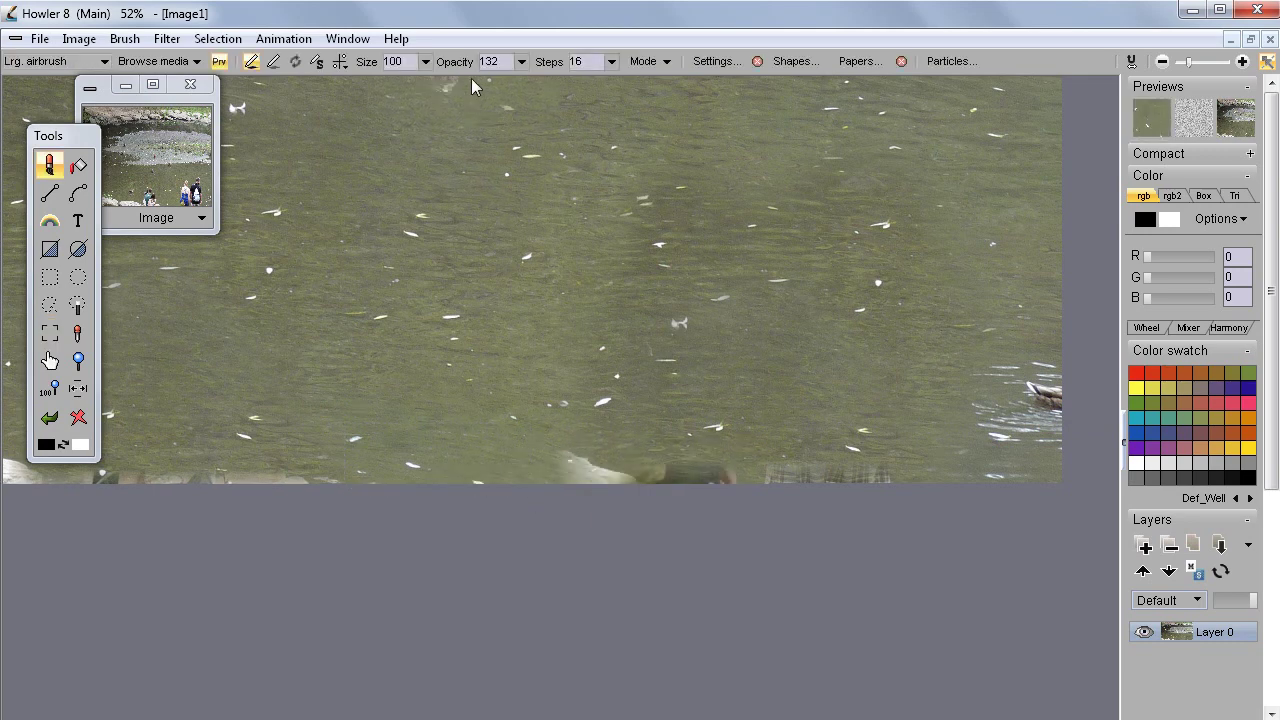
left_click(522, 62)
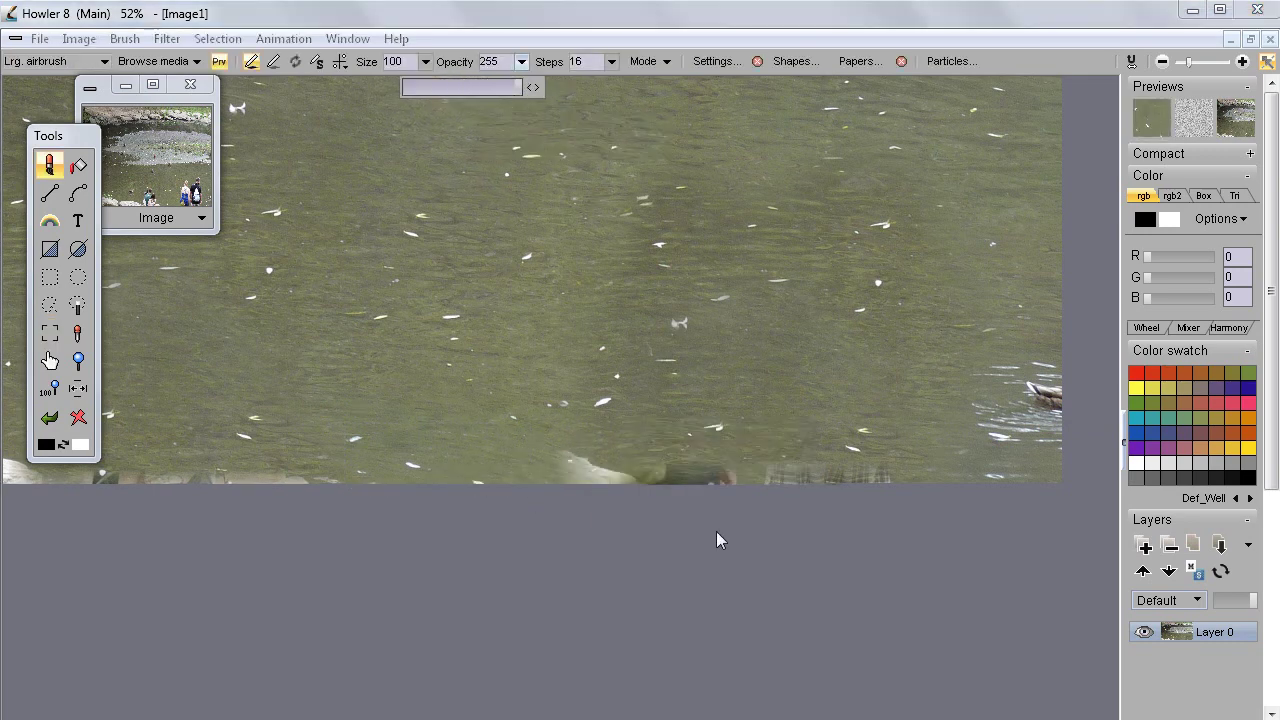
mouse_move(716, 540)
left_mouse_down()
mouse_move(597, 469)
mouse_move(834, 500)
mouse_move(760, 482)
left_mouse_up()
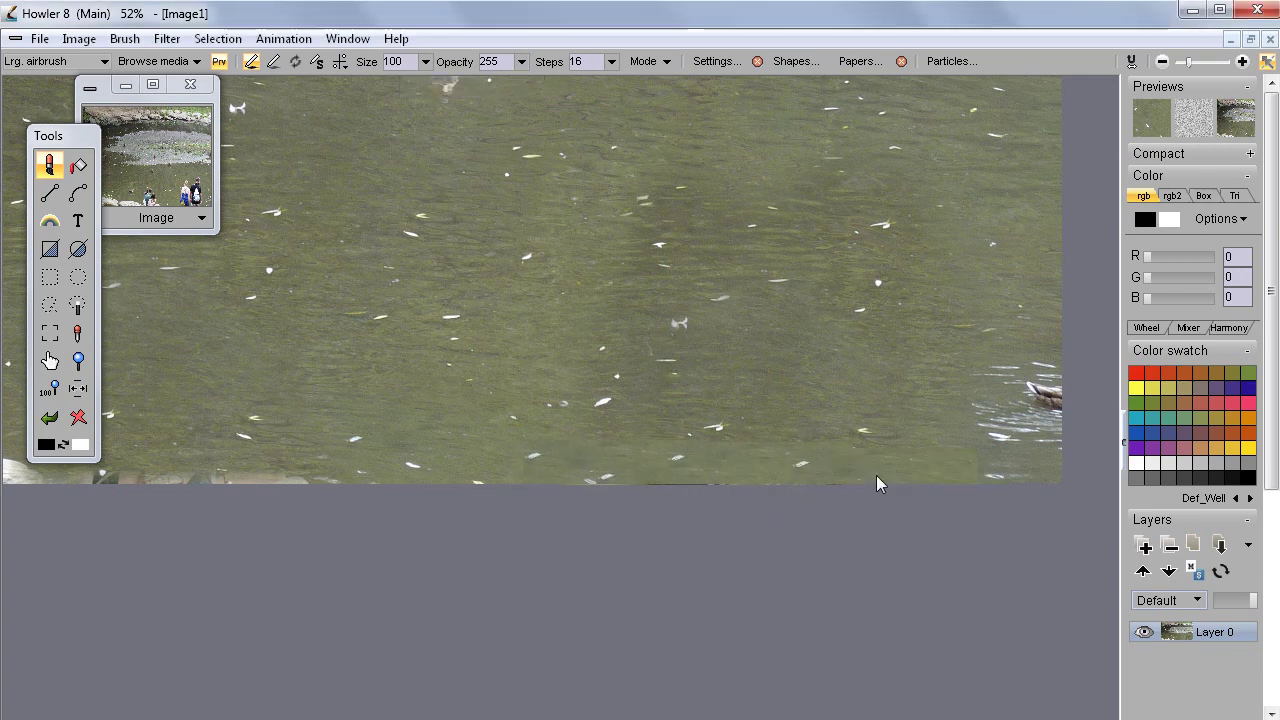
mouse_move(876, 475)
left_mouse_down()
mouse_move(807, 493)
mouse_move(886, 470)
mouse_move(974, 487)
left_mouse_up()
left_click_drag(743, 480, 789, 473)
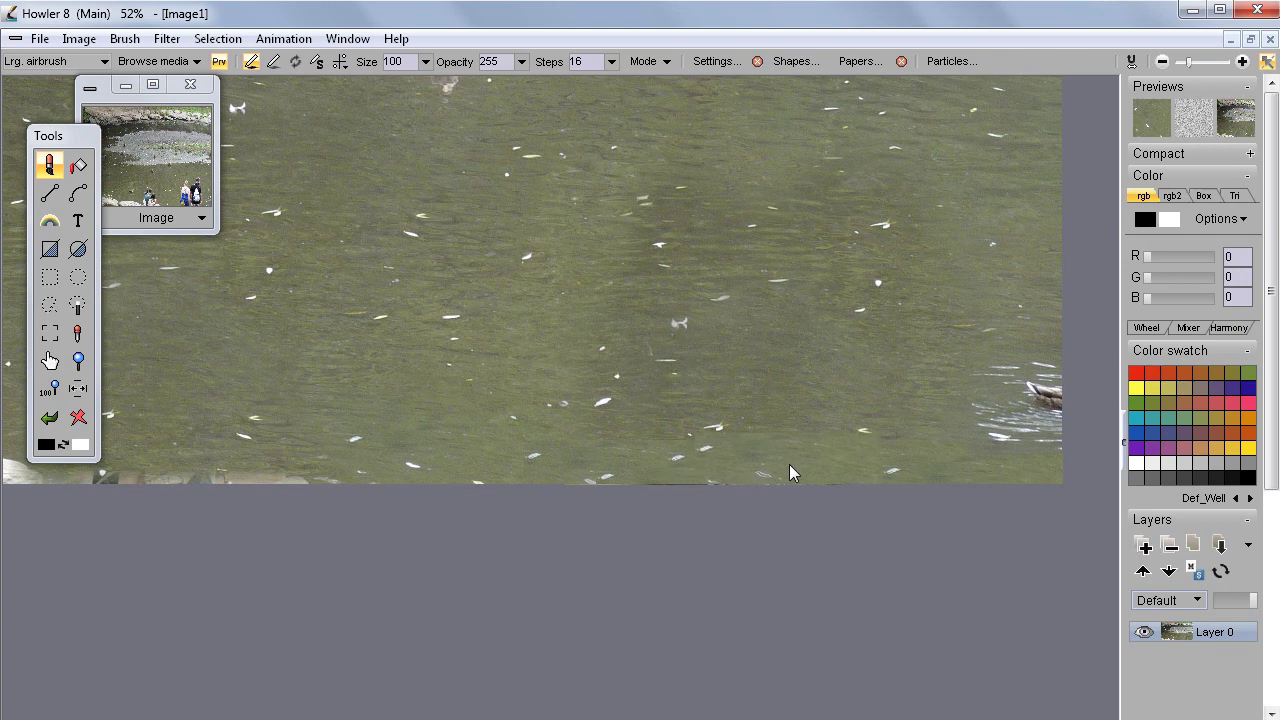
mouse_move(666, 500)
left_mouse_down()
mouse_move(541, 477)
mouse_move(587, 470)
mouse_move(787, 501)
mouse_move(685, 446)
mouse_move(709, 441)
mouse_move(668, 494)
left_mouse_up()
left_click_drag(516, 488, 792, 416)
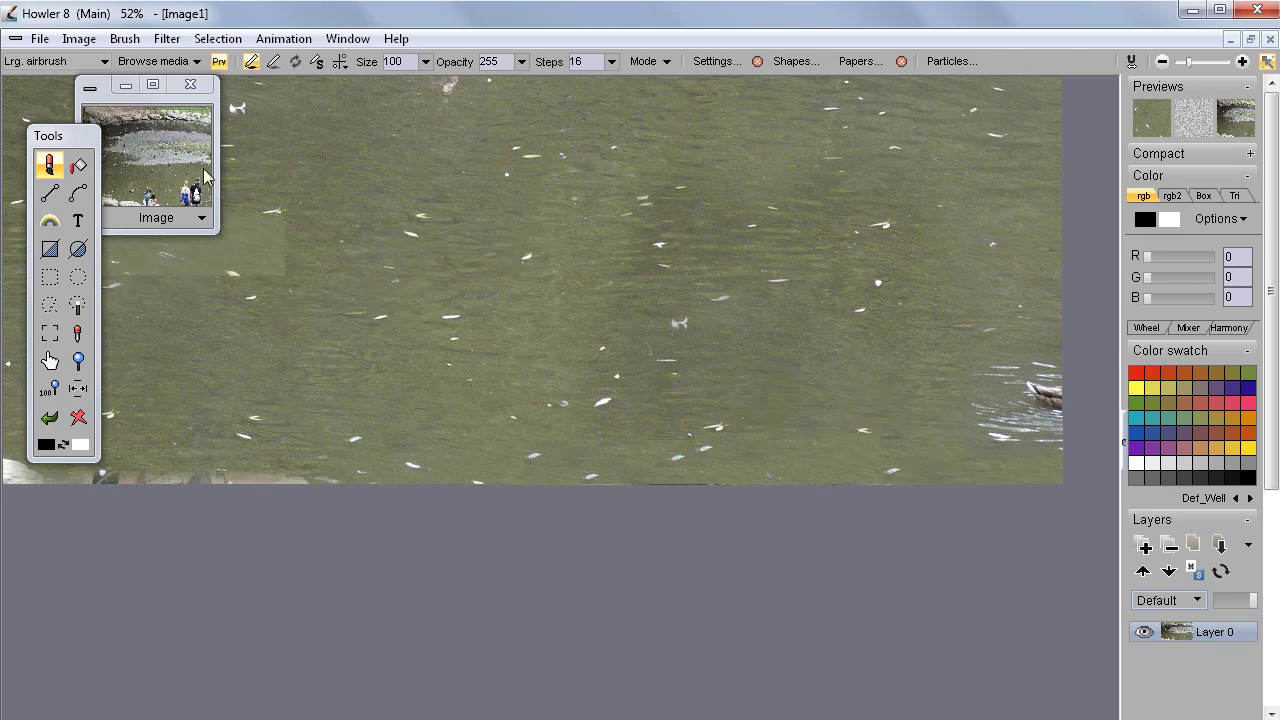
- Lasso a patch of water along the bottom edge of the photo
left_click(53, 309)
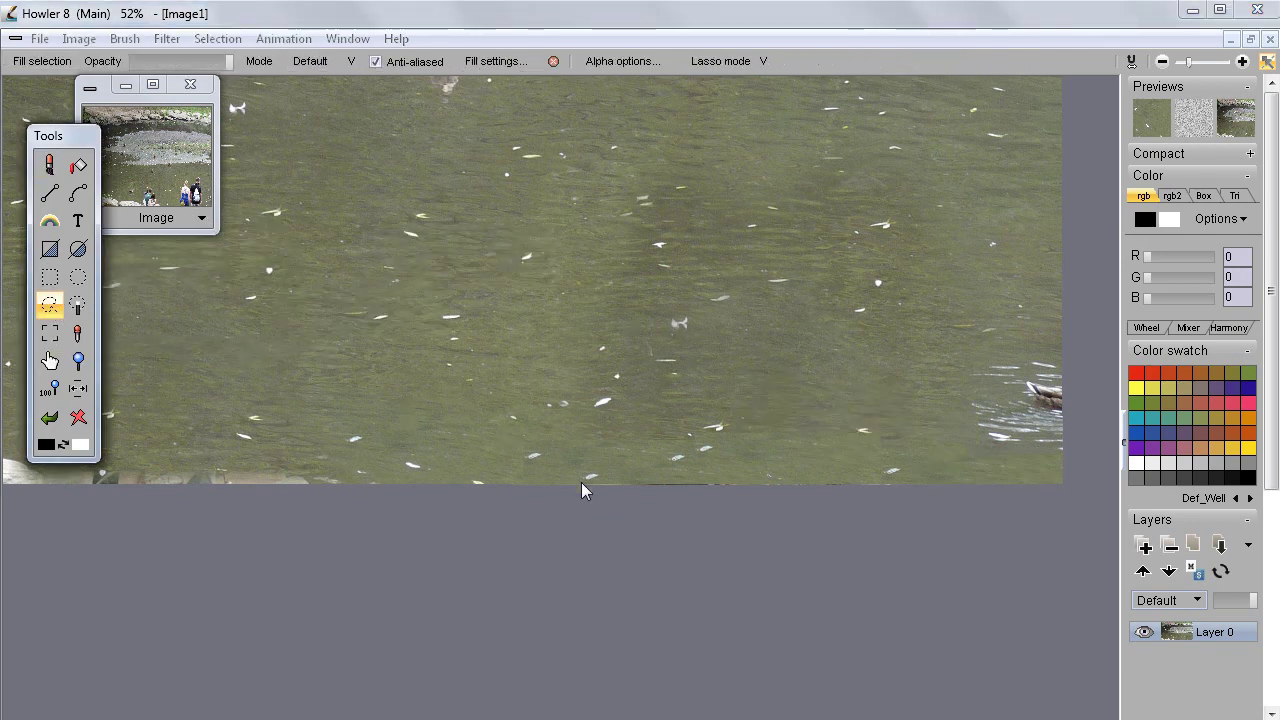
left_click_drag(589, 504, 583, 466)
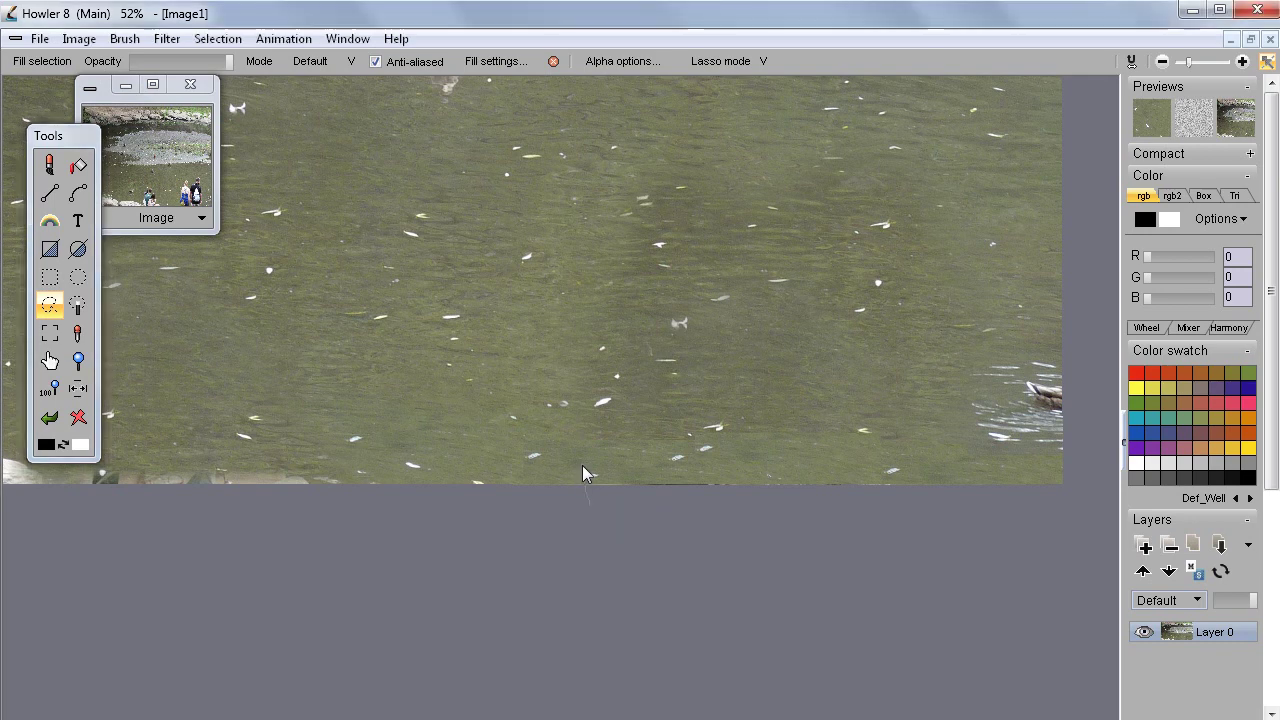
left_click_drag(900, 466, 817, 548)
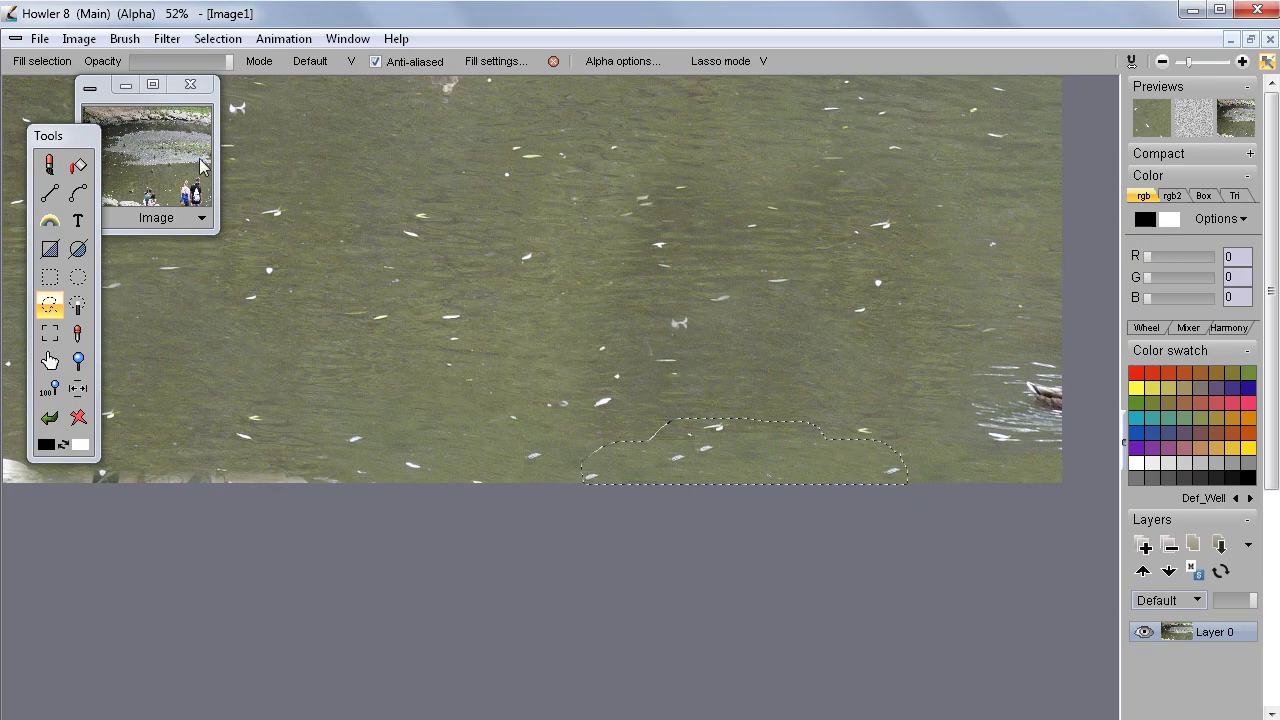
- Soften the selection edge with Box filter alpha lowered to level 7
left_click(236, 45)
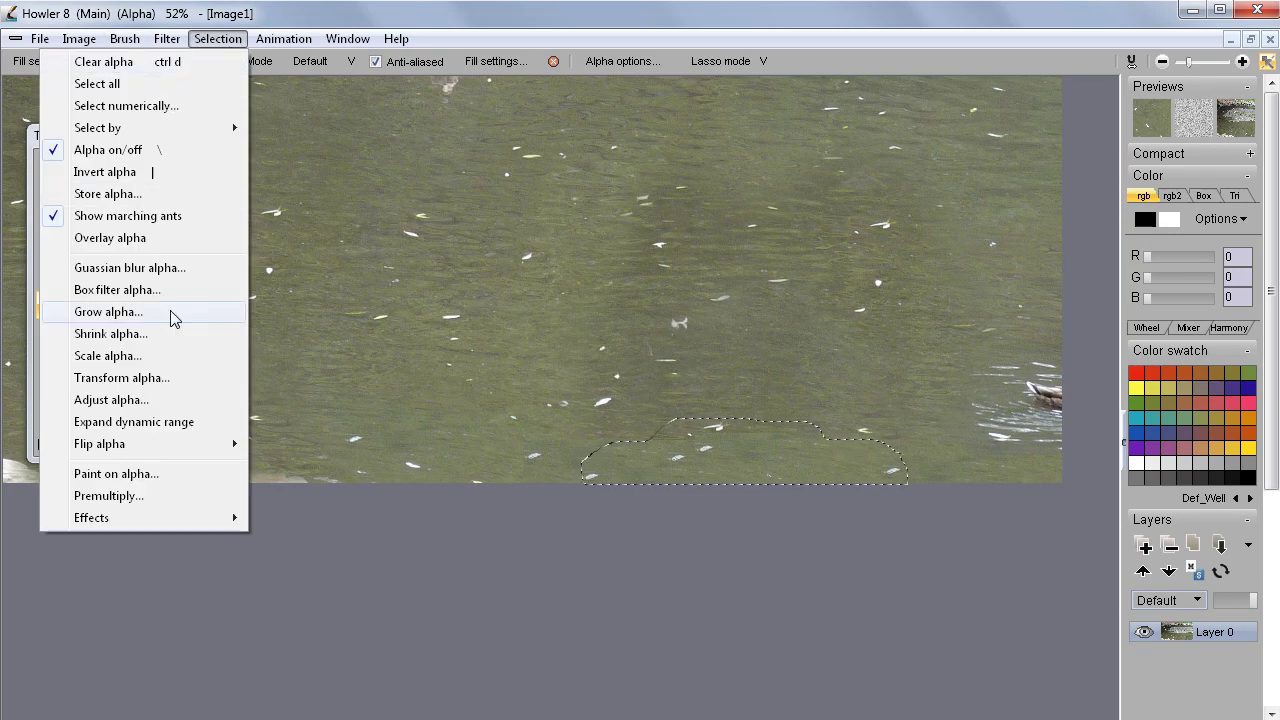
left_click(147, 290)
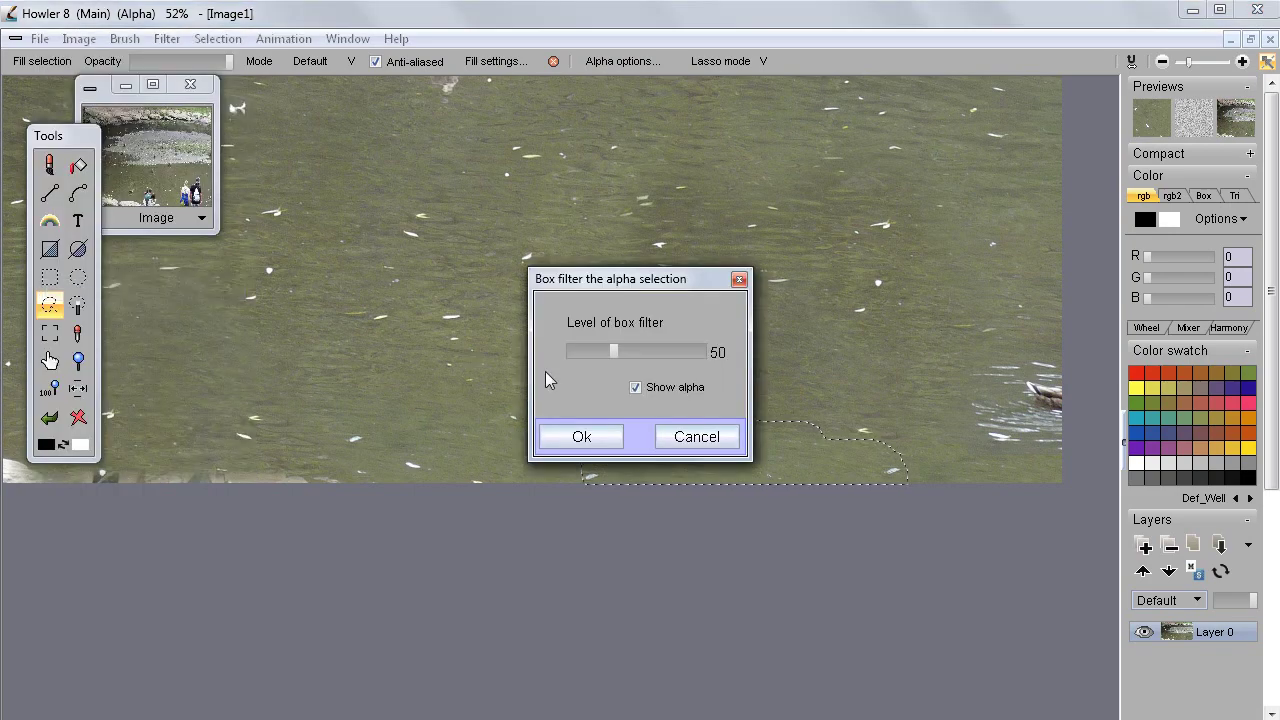
left_click_drag(610, 352, 569, 352)
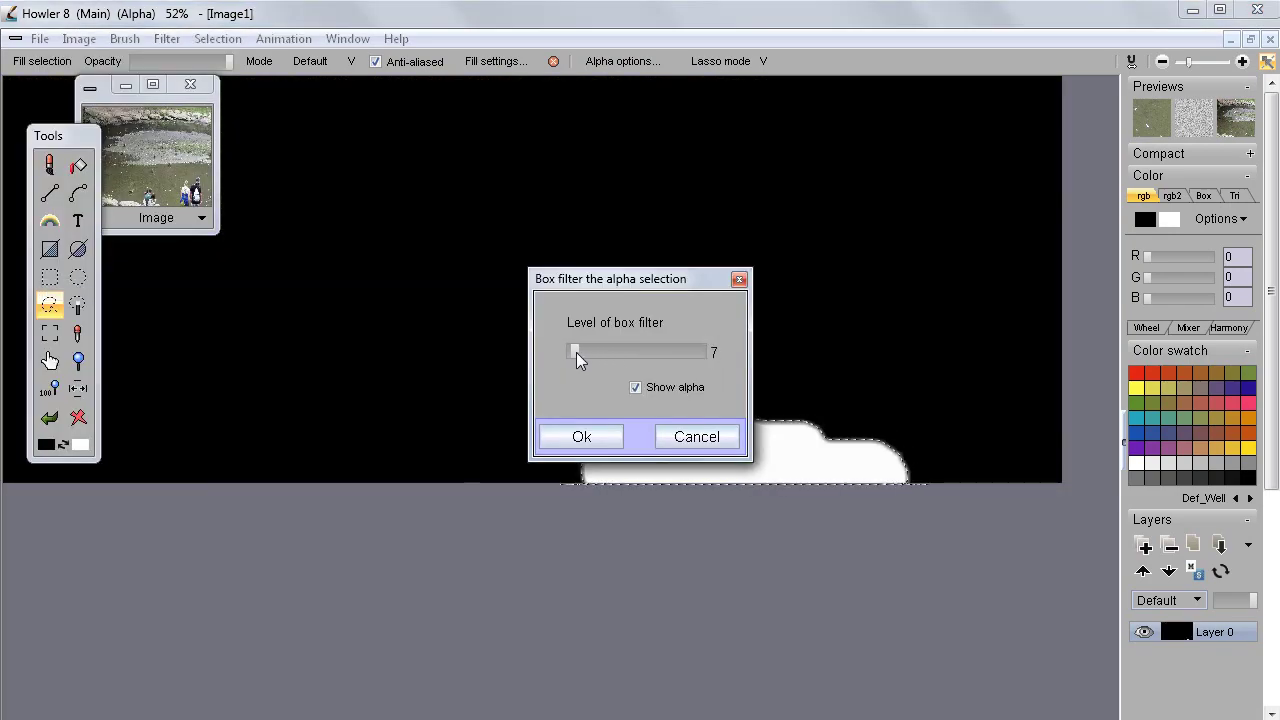
left_click(585, 434)
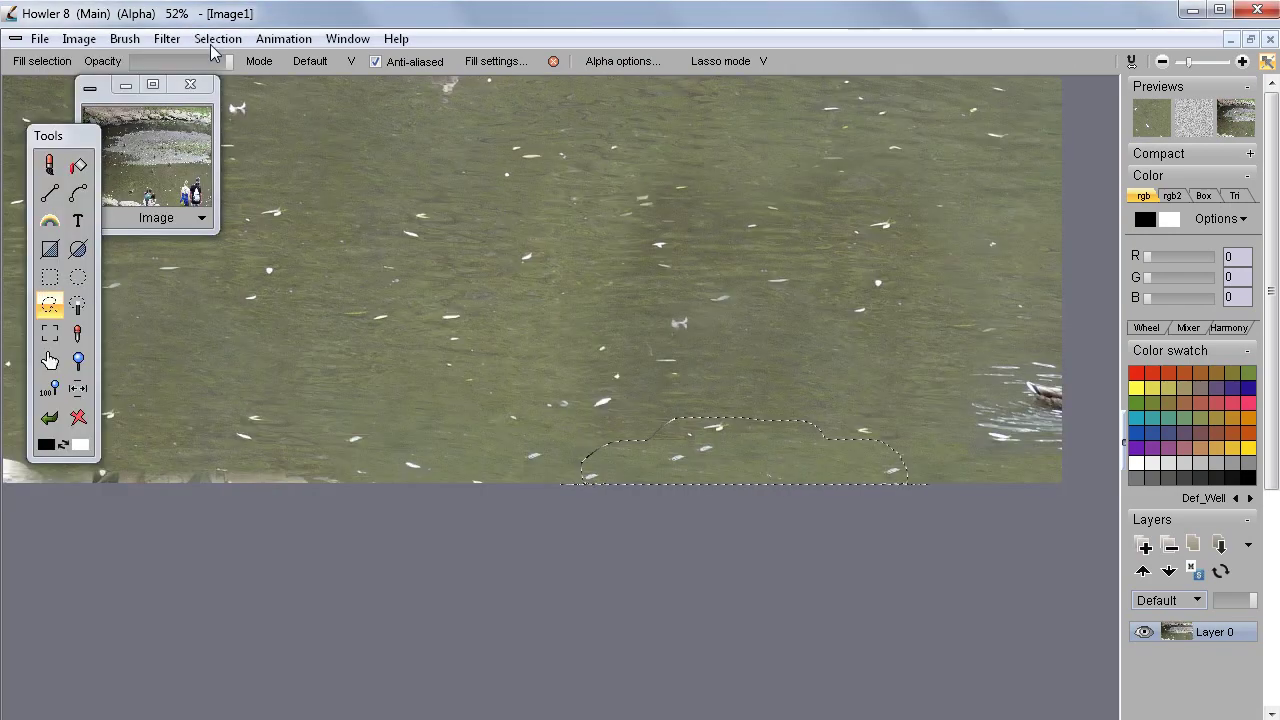
- Clone-fill the bottom-edge lasso selection with rock texture, then zoom out to the whole photo
left_click(79, 39)
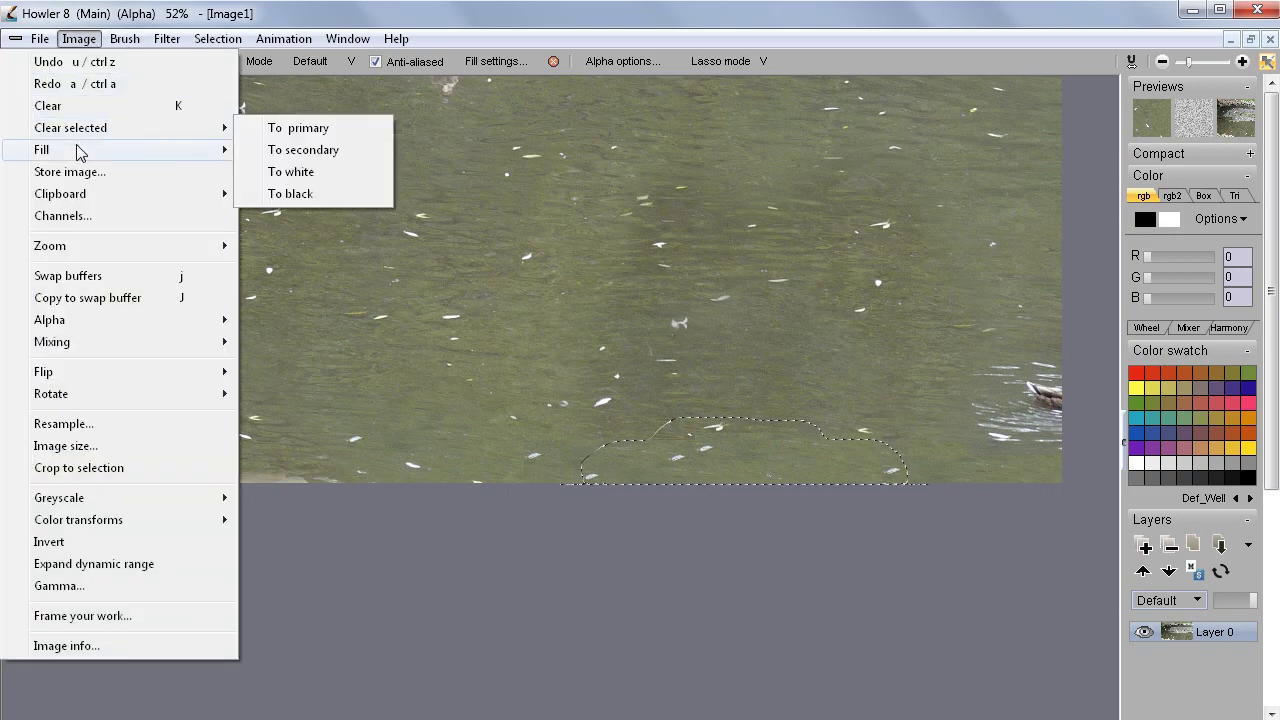
mouse_move(186, 149)
left_click(292, 216)
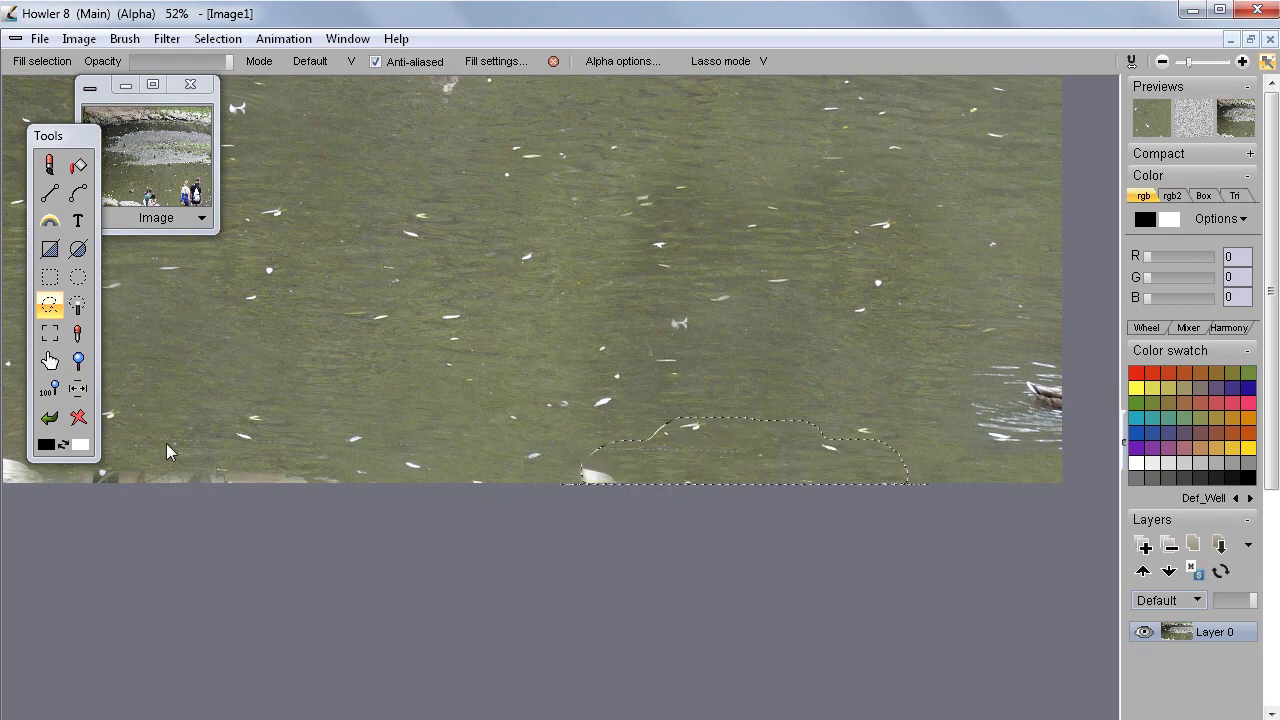
scroll(498, 436, "down", 2)
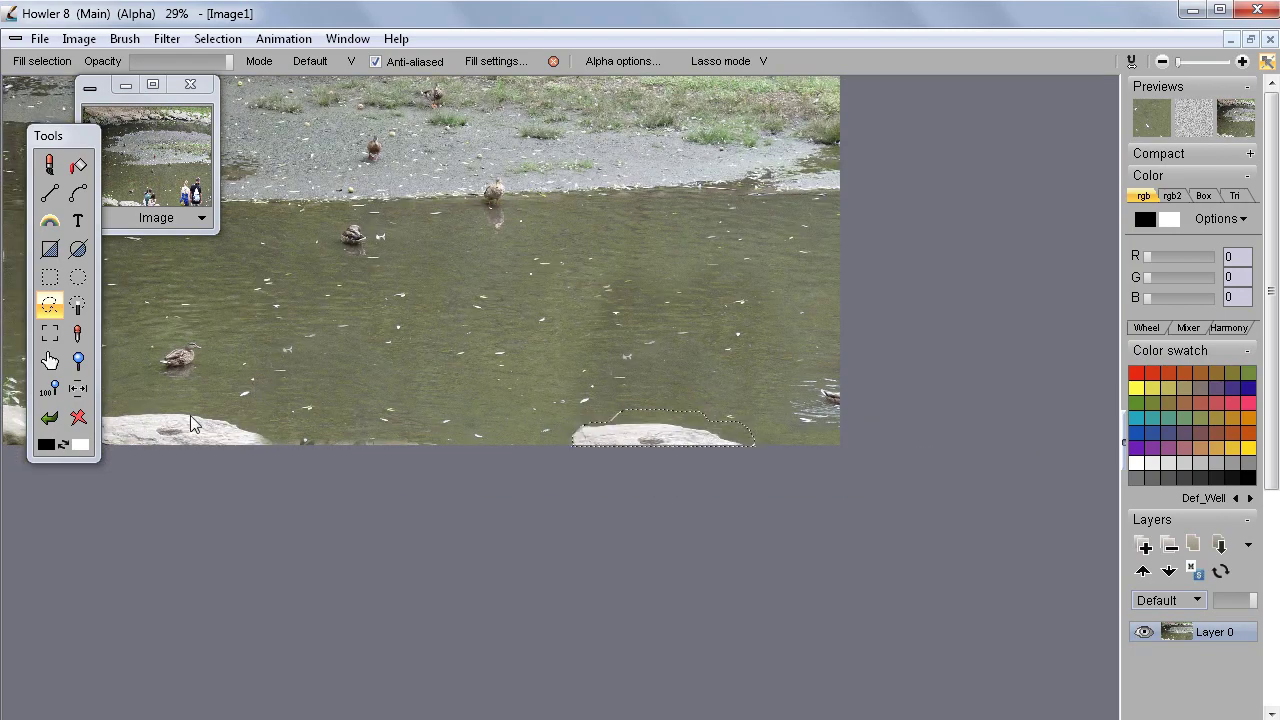
scroll(193, 423, "down", 2)
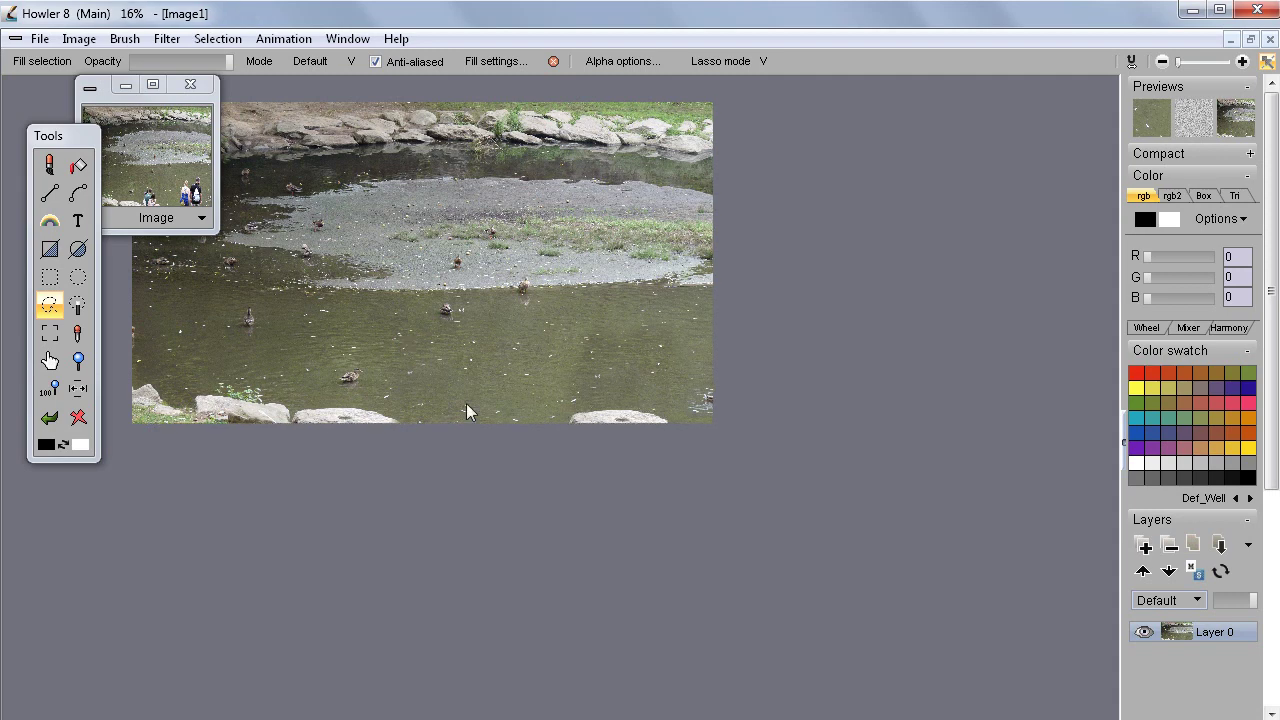
scroll(612, 426, "up", 2)
scroll(640, 480, "up", 1)
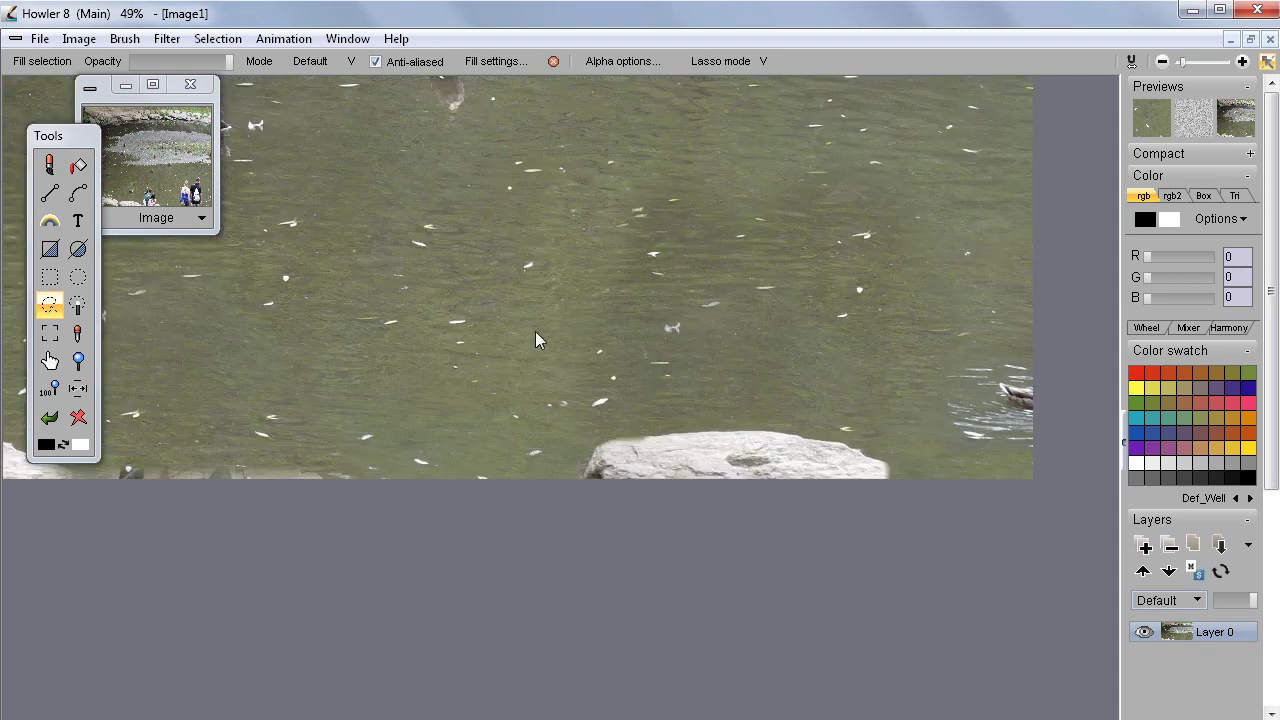
scroll(560, 320, "down", 2)
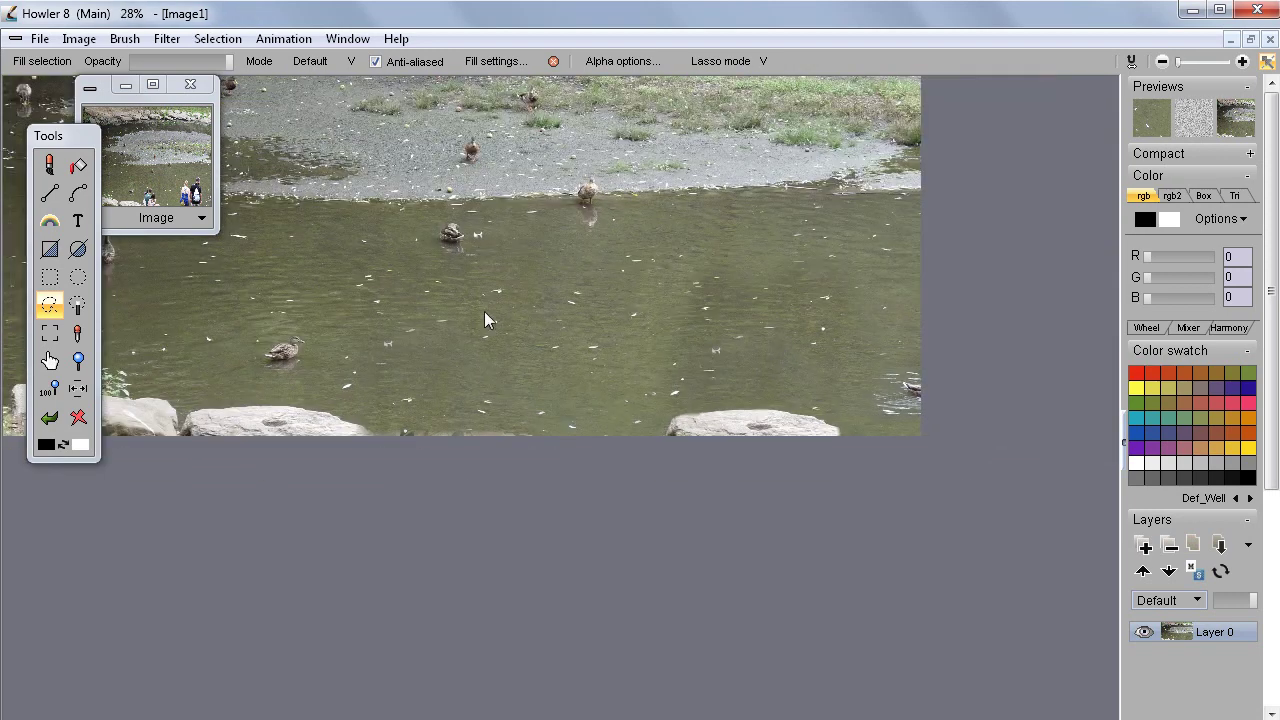
scroll(408, 344, "down", 2)
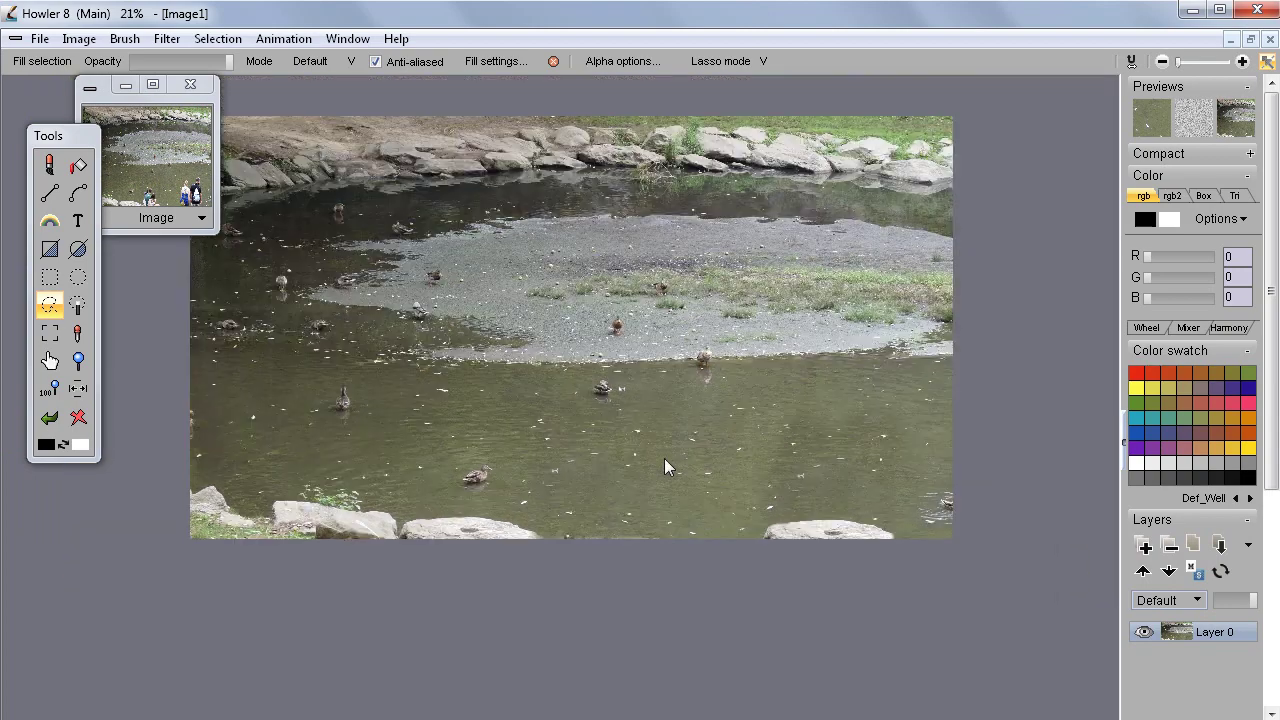
left_click_drag(560, 359, 597, 383)
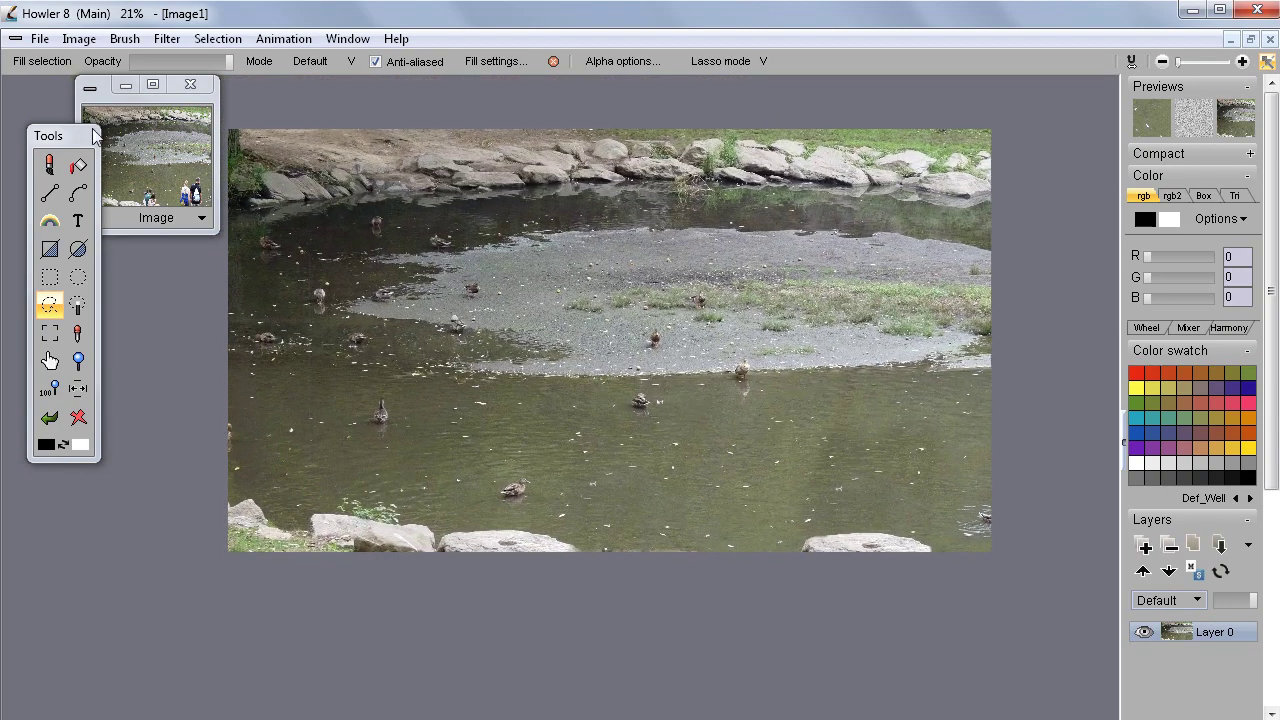
left_click(79, 39)
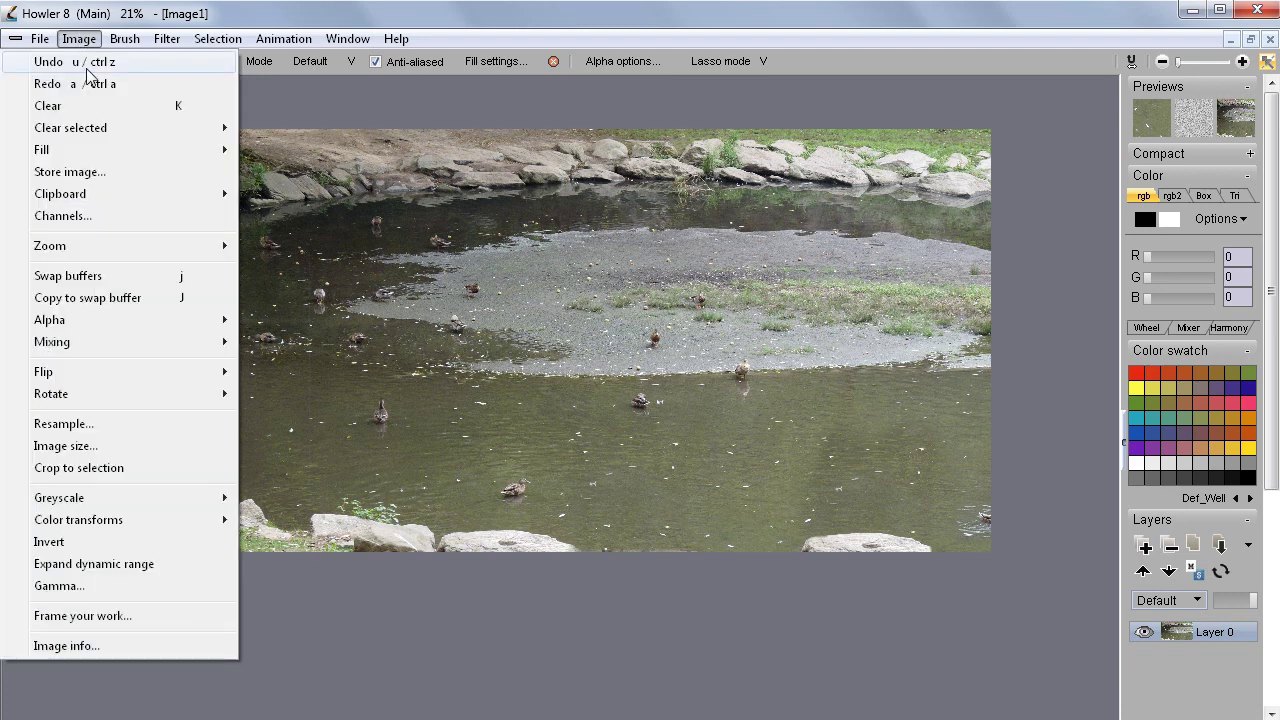
- Store the edited pond photo as a copy and lay it out enlarged beside the original with people
left_click(73, 175)
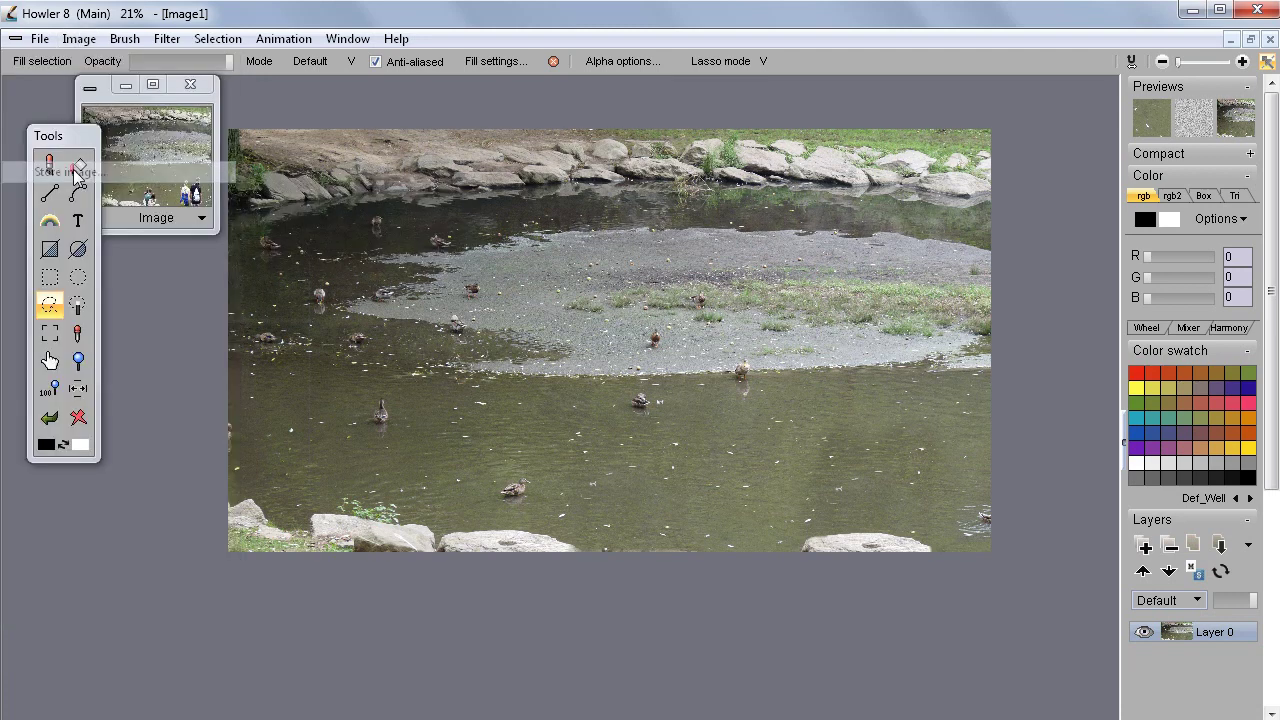
left_click_drag(135, 122, 686, 106)
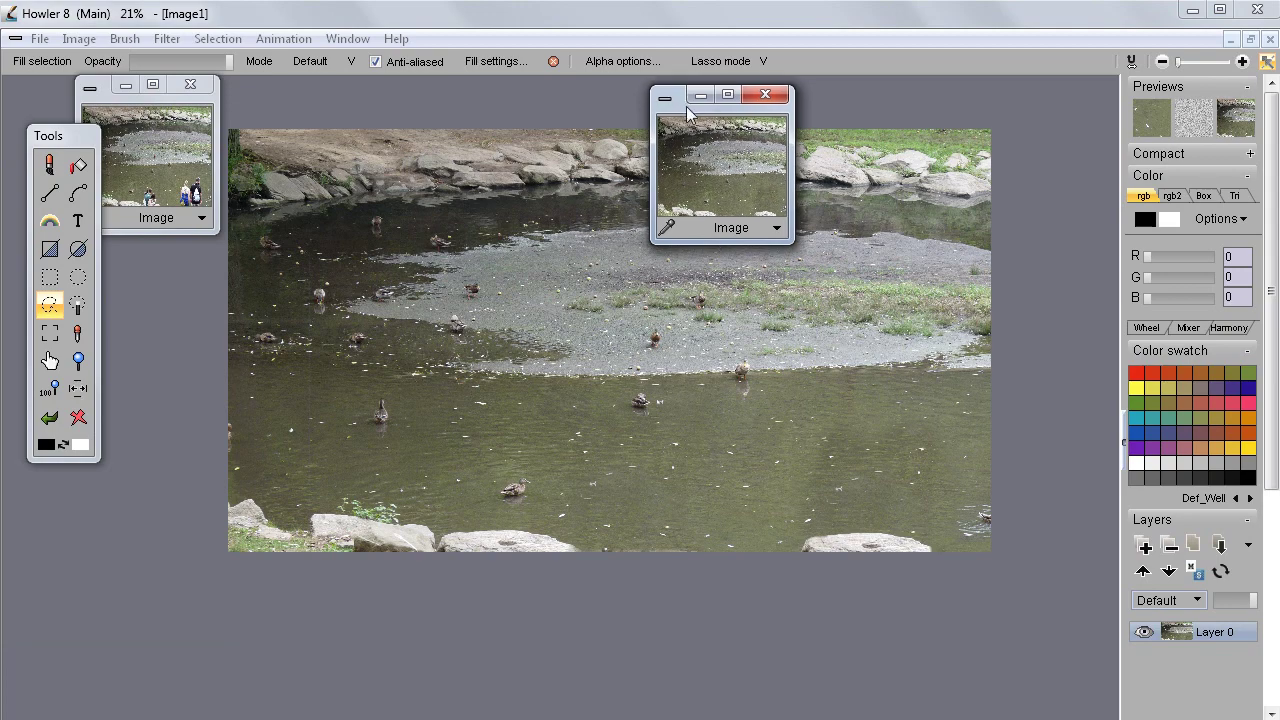
left_click_drag(794, 242, 1228, 518)
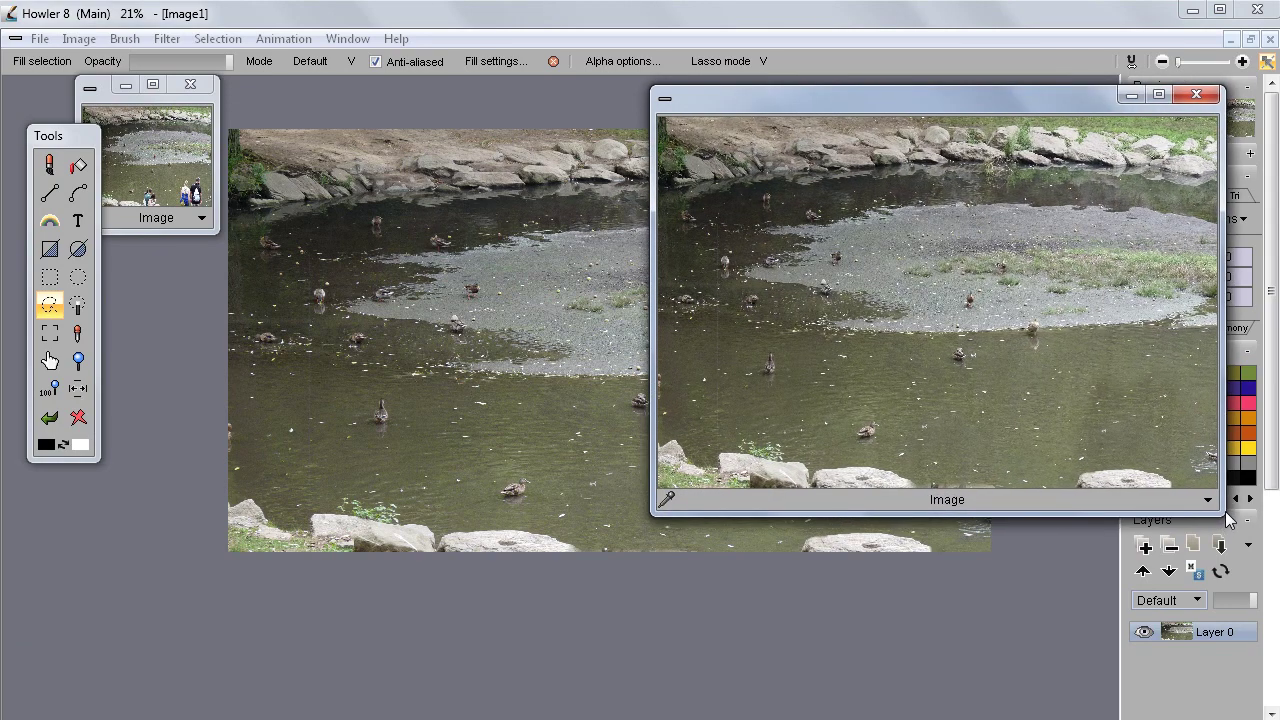
left_click_drag(218, 231, 708, 577)
left_click_drag(476, 96, 450, 96)
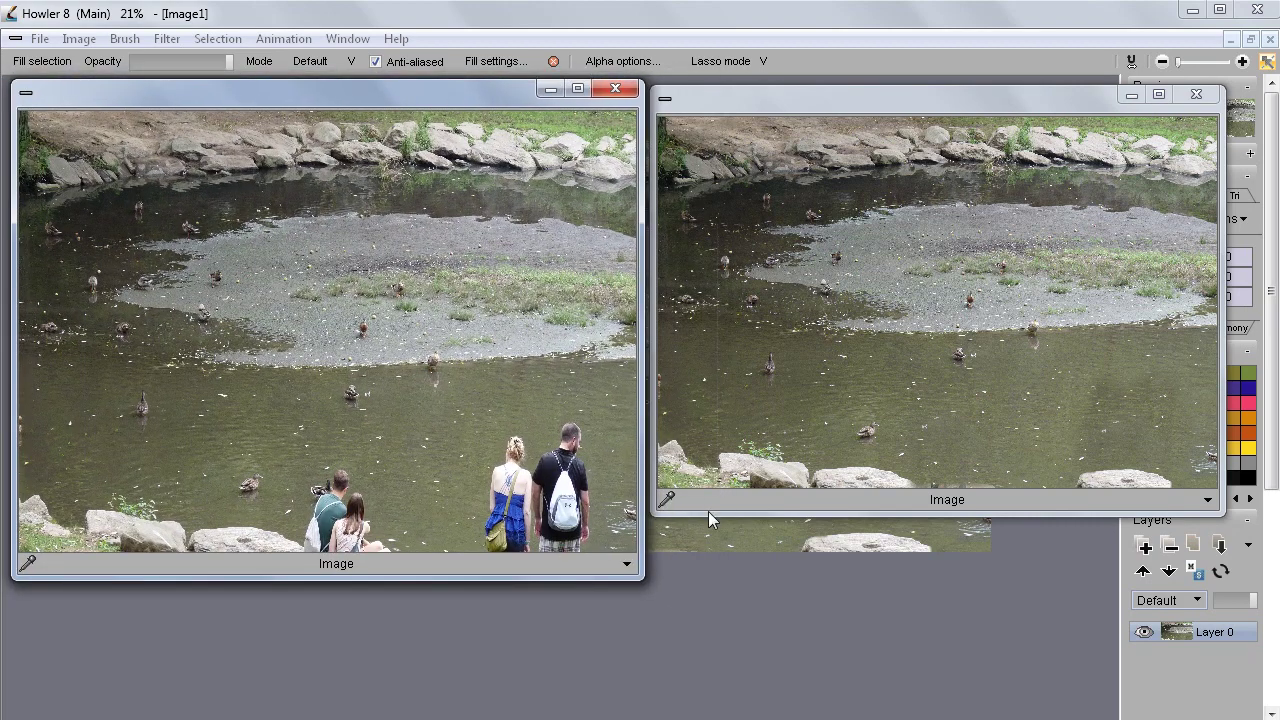